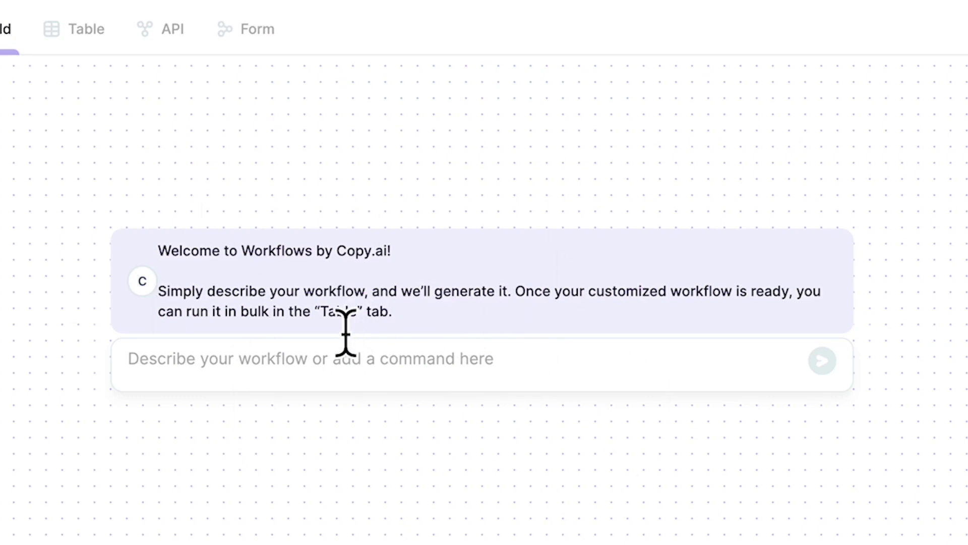
# Step: Generate a workflow from the description "Generate a 30-days social media calendar for small businesses. This is for Instagram and Tiktok"
pyautogui.click(304, 384)
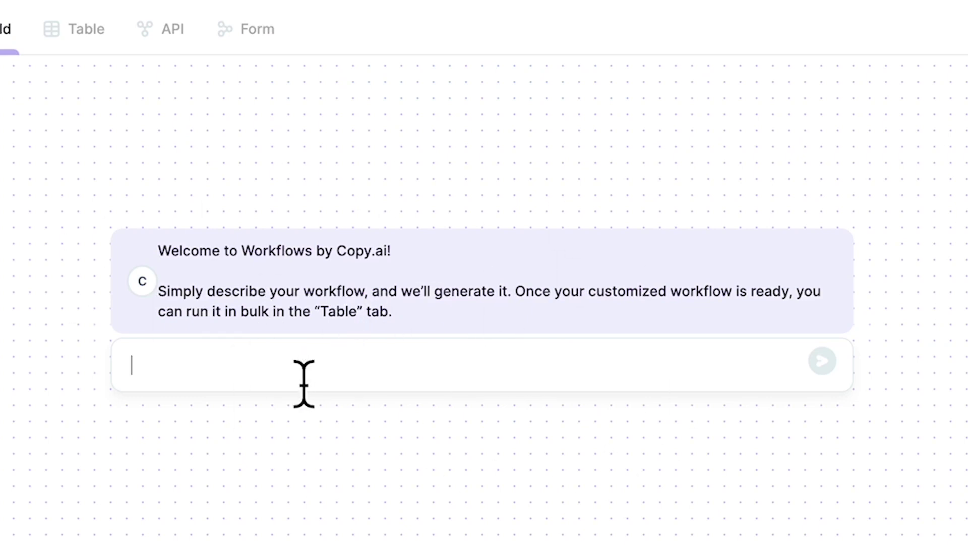
pyautogui.write('G')
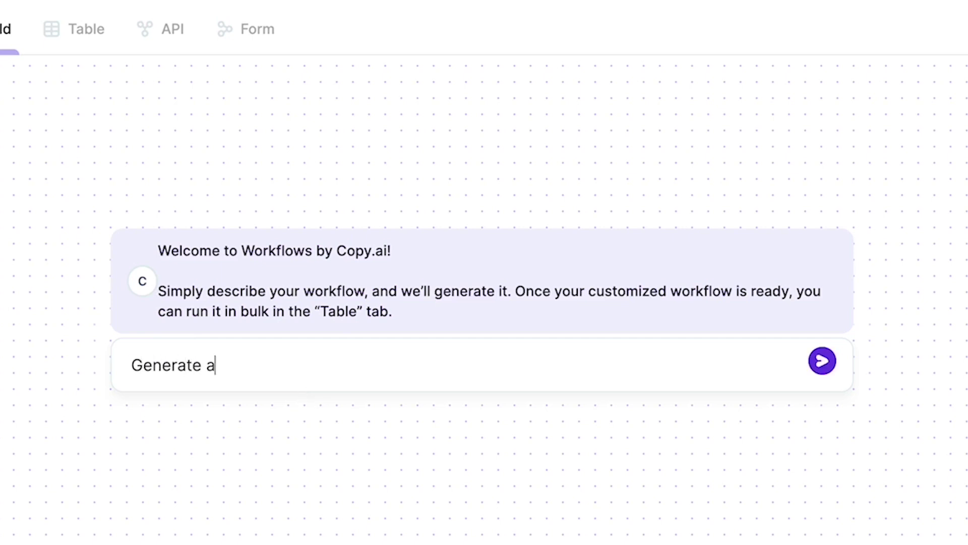
pyautogui.write('enerate a 30-days ')
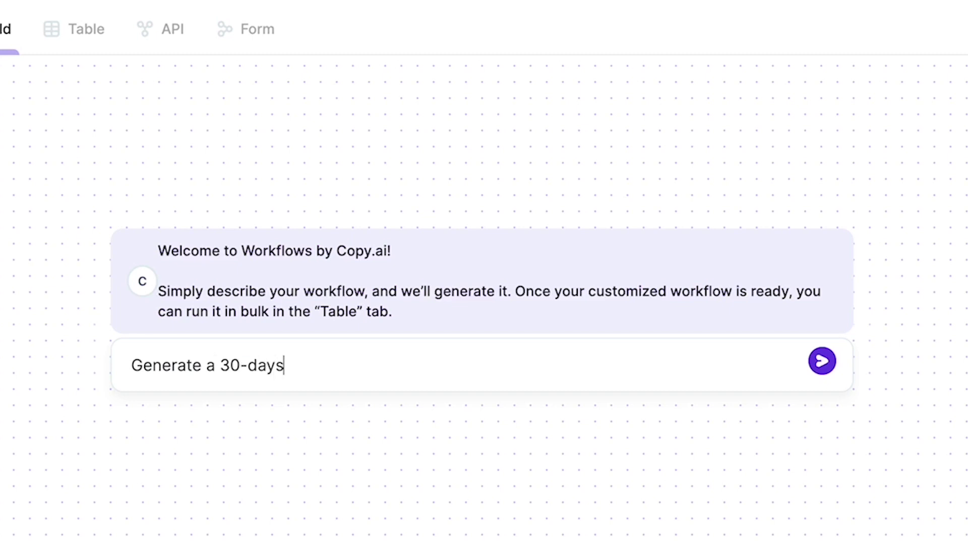
pyautogui.write('social me')
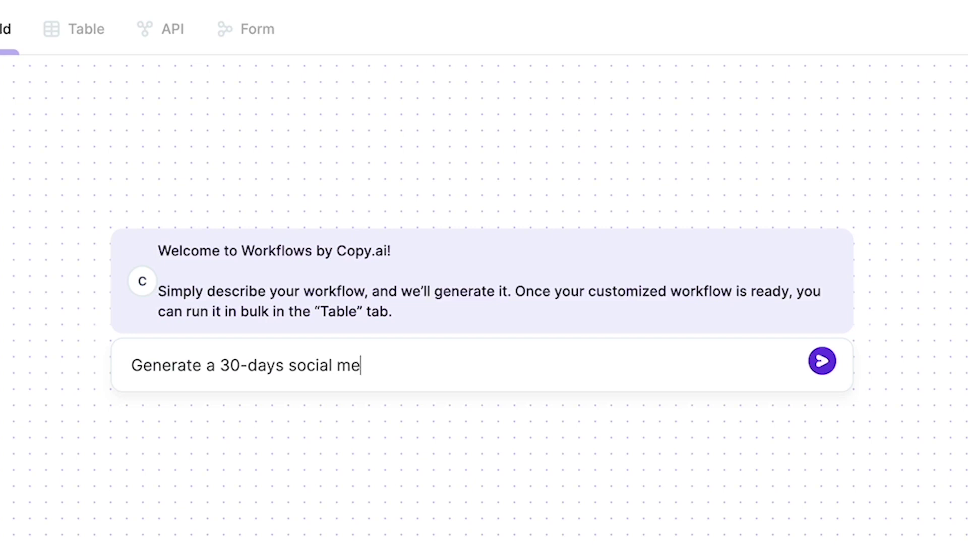
pyautogui.write('dia calend')
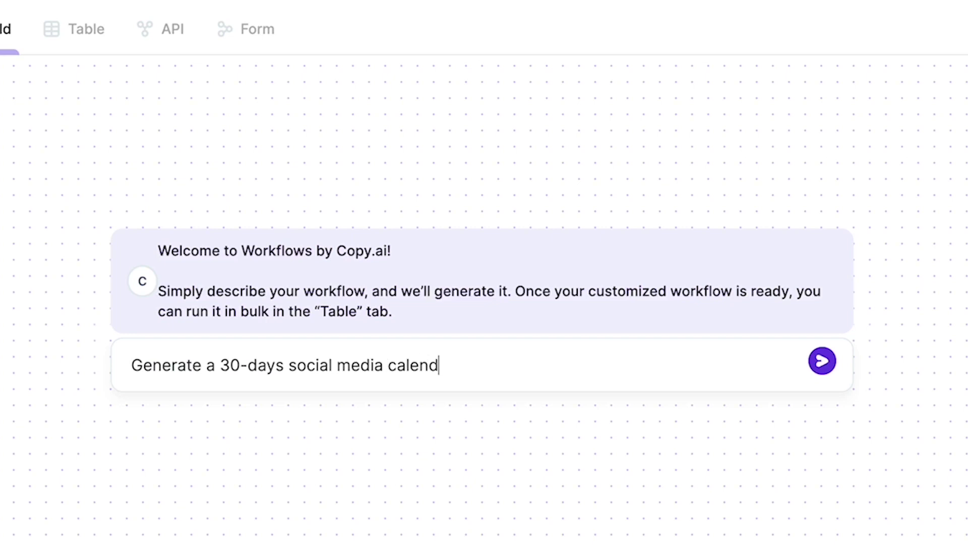
pyautogui.write('ar for smal')
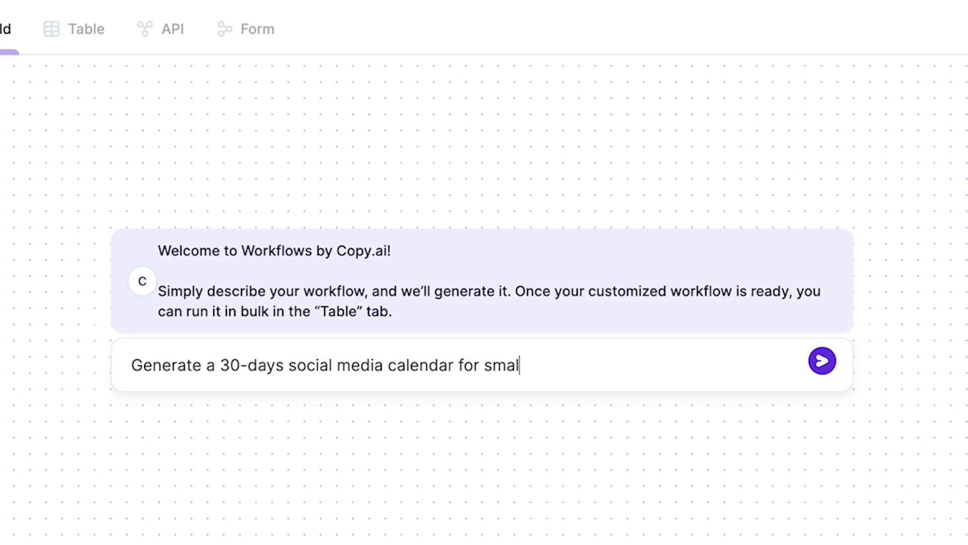
pyautogui.write('l business')
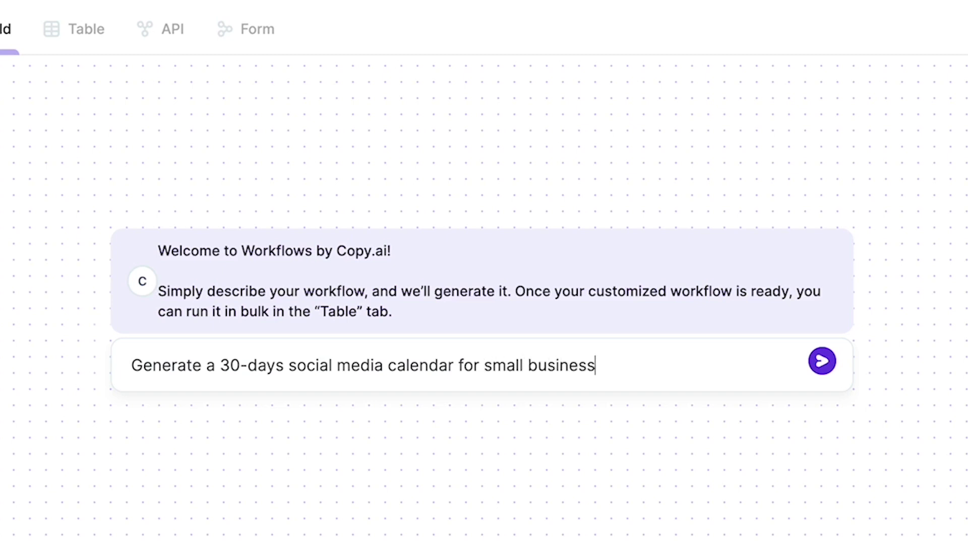
pyautogui.write('es. This is for I')
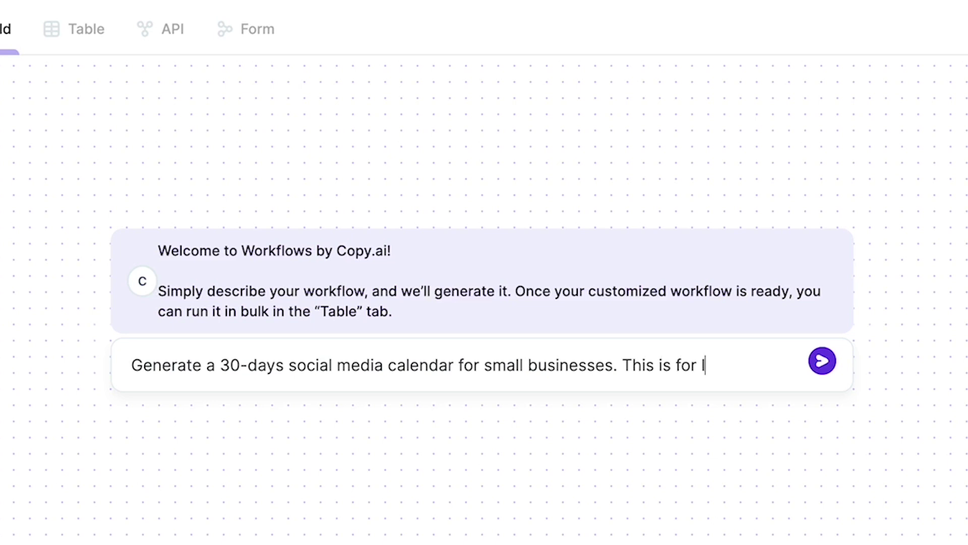
pyautogui.write('nstagra')
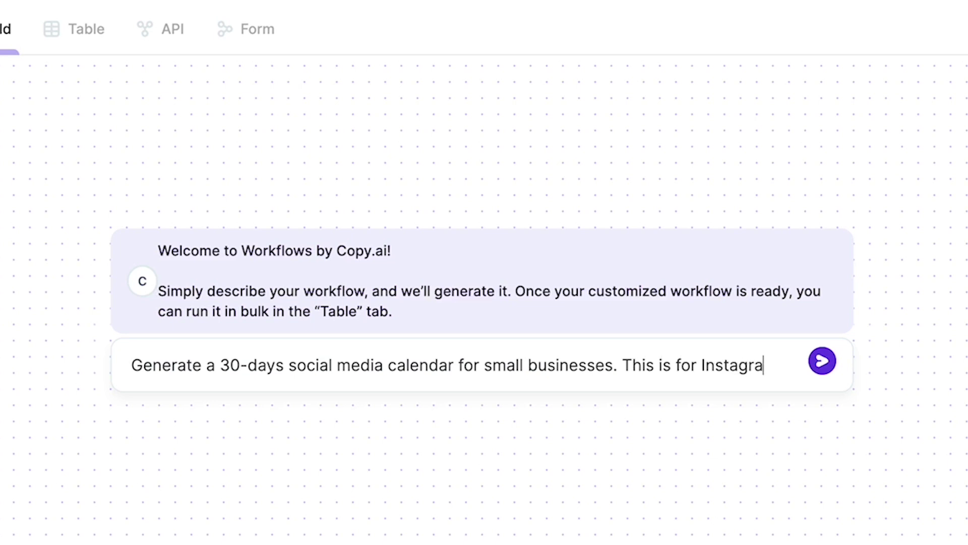
pyautogui.write('m and Tik')
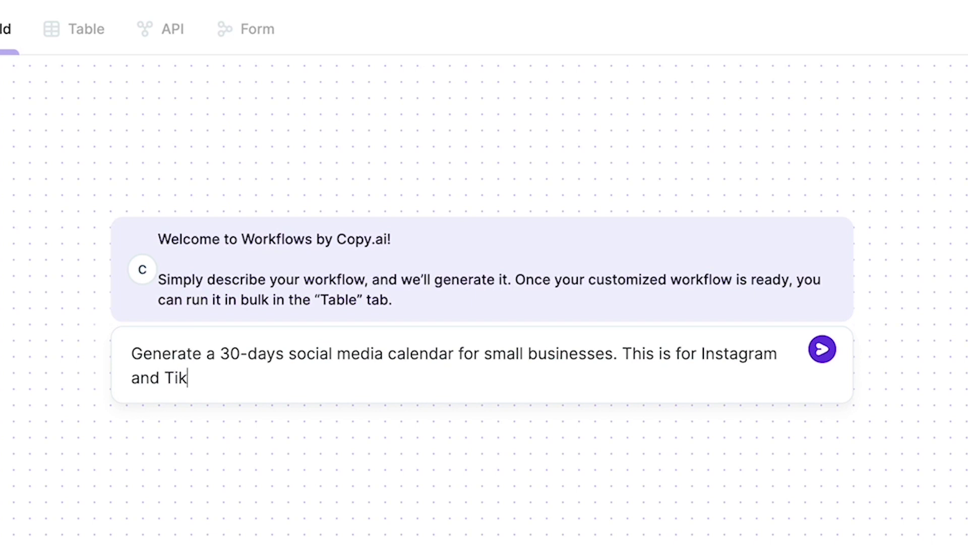
pyautogui.write('tok')
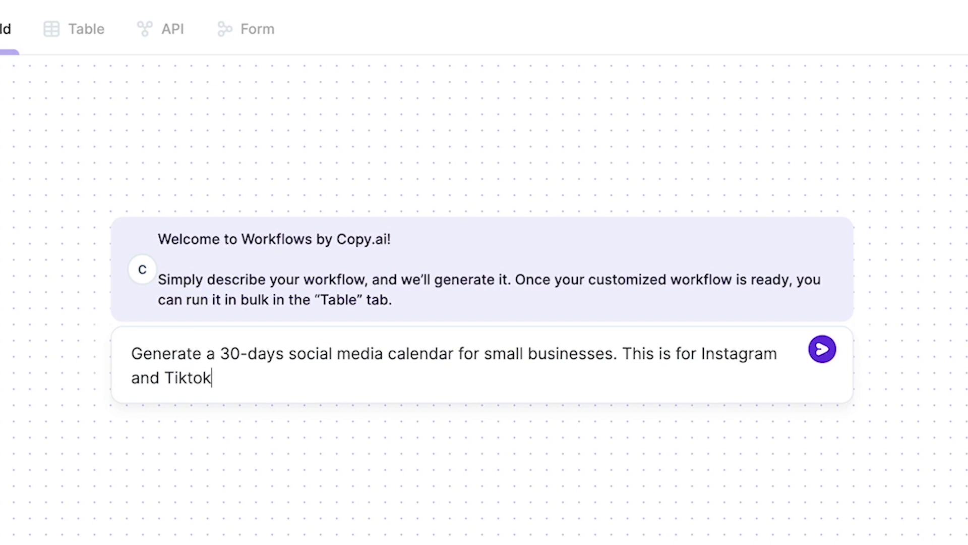
pyautogui.click(822, 349)
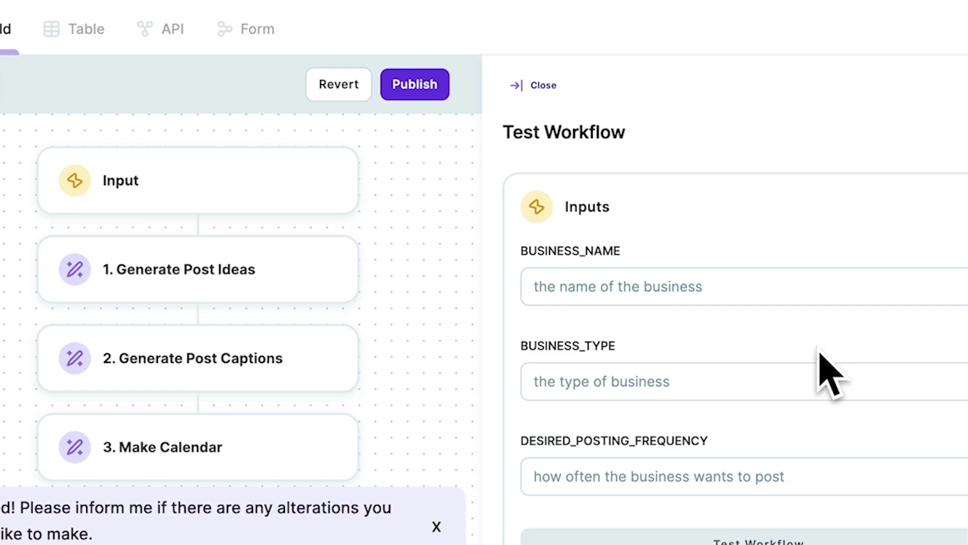
# Step: Fill in the test inputs with business name "Sohfi's Fashion" and business type "men's clothing"
pyautogui.click(746, 286)
pyautogui.write("Sohfi's Fash")
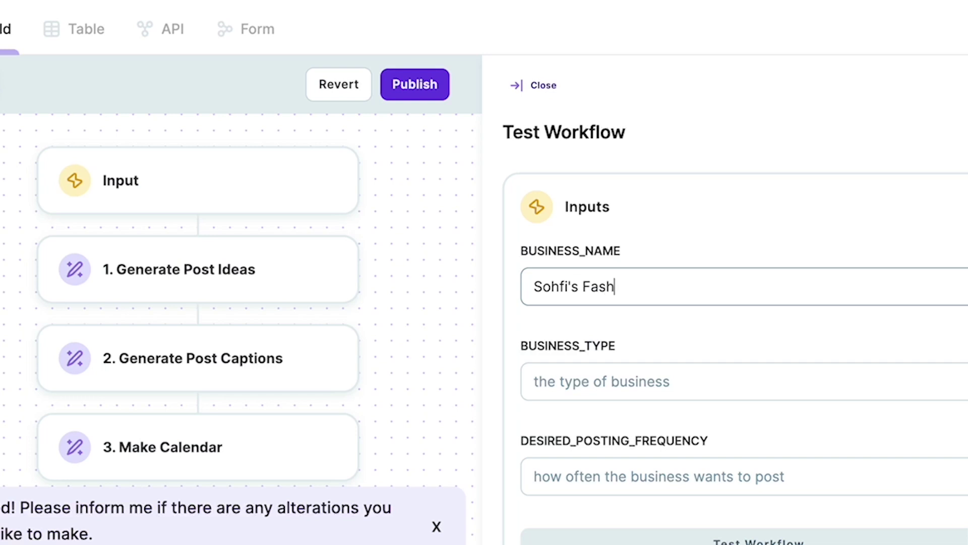
pyautogui.write('ion')
pyautogui.click(670, 385)
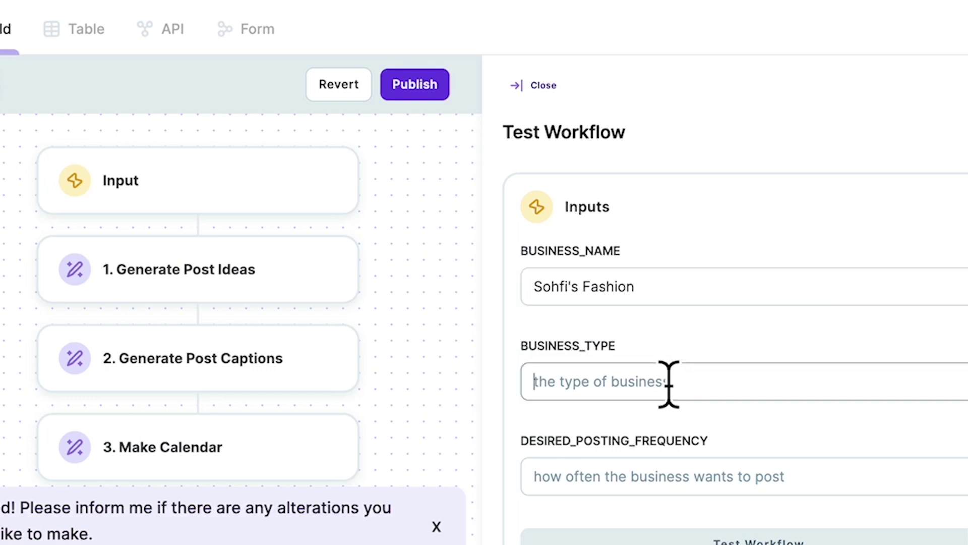
pyautogui.write("men's clot")
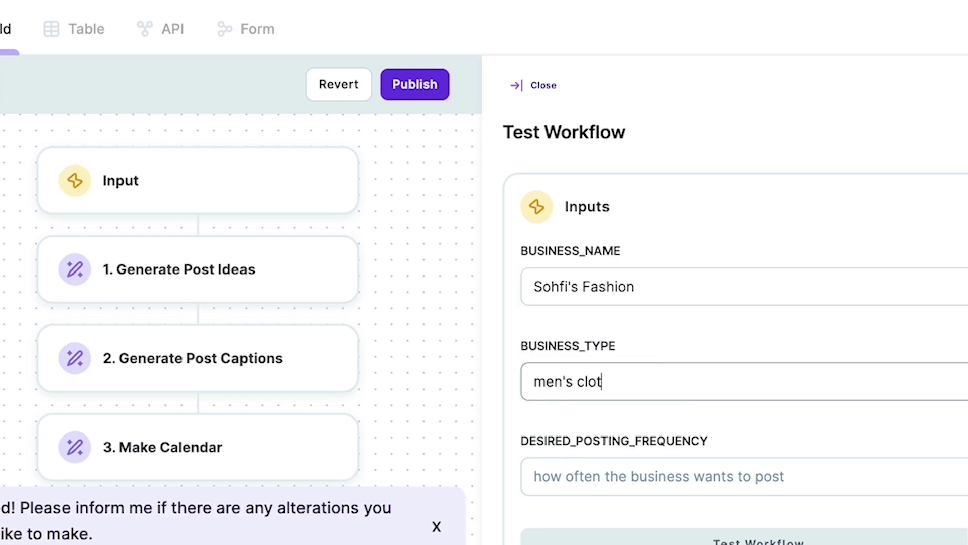
pyautogui.write('hing')
# Step: Set the desired posting frequency to "30 days" and run the workflow test
pyautogui.press('Tab')
pyautogui.write('4')
pyautogui.press('BackSpace')
pyautogui.write('30 dau')
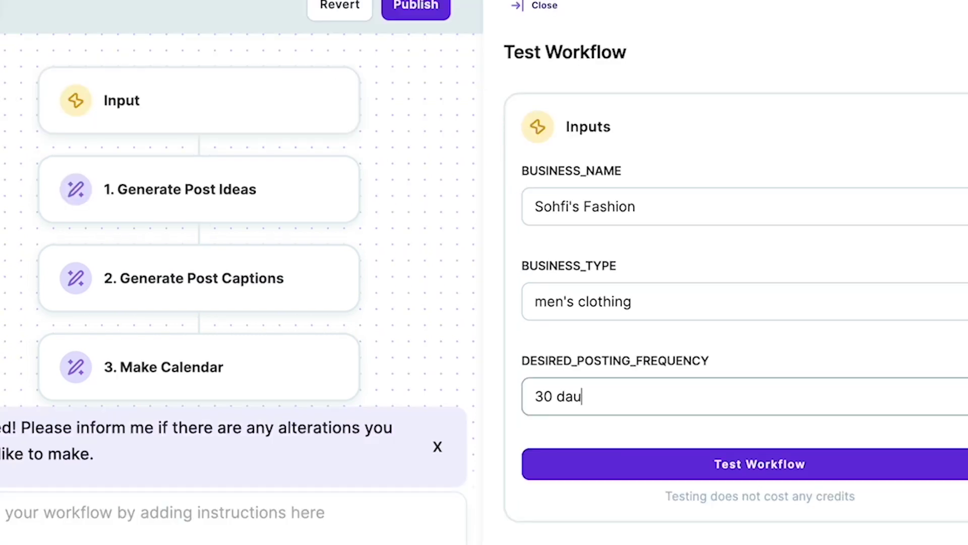
pyautogui.press('BackSpace')
pyautogui.write('ys')
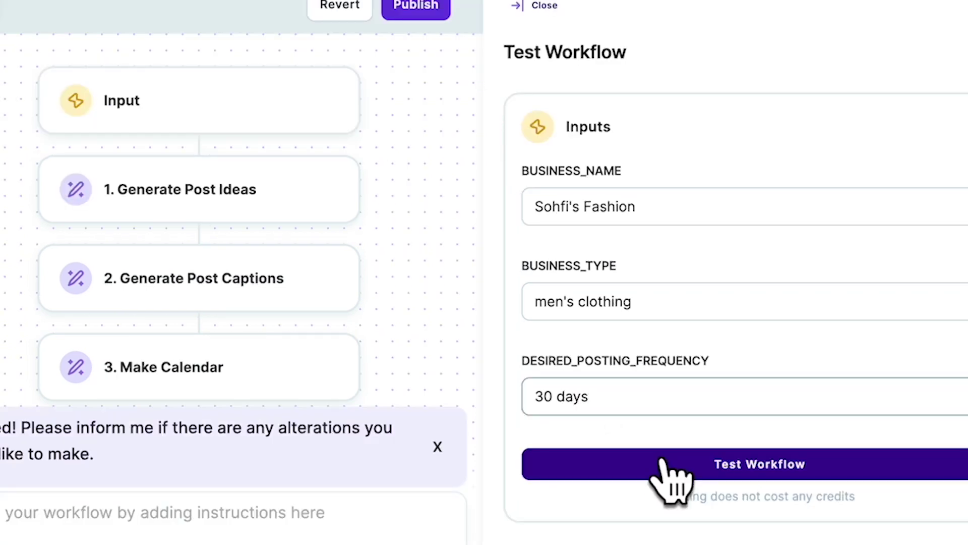
pyautogui.click(667, 462)
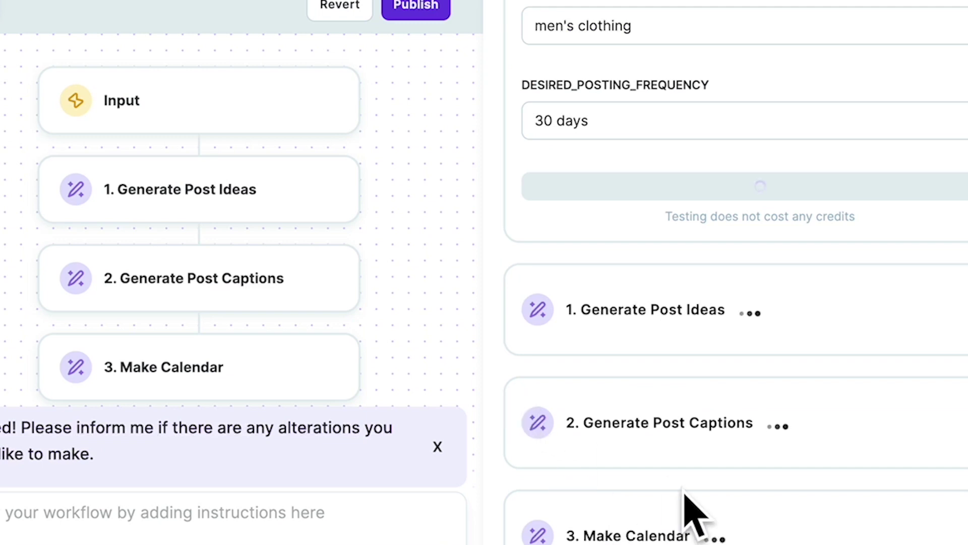
# Step: Review the test output of all three workflow steps: the post ideas, the Instagram and TikTok captions, and the calendar
pyautogui.scroll(6, 685, 490)
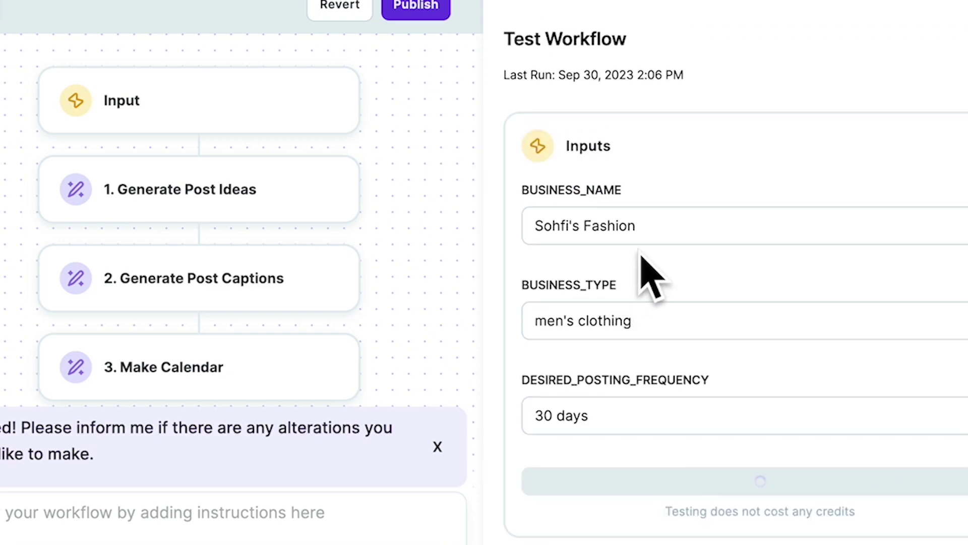
pyautogui.scroll(-1, 642, 255)
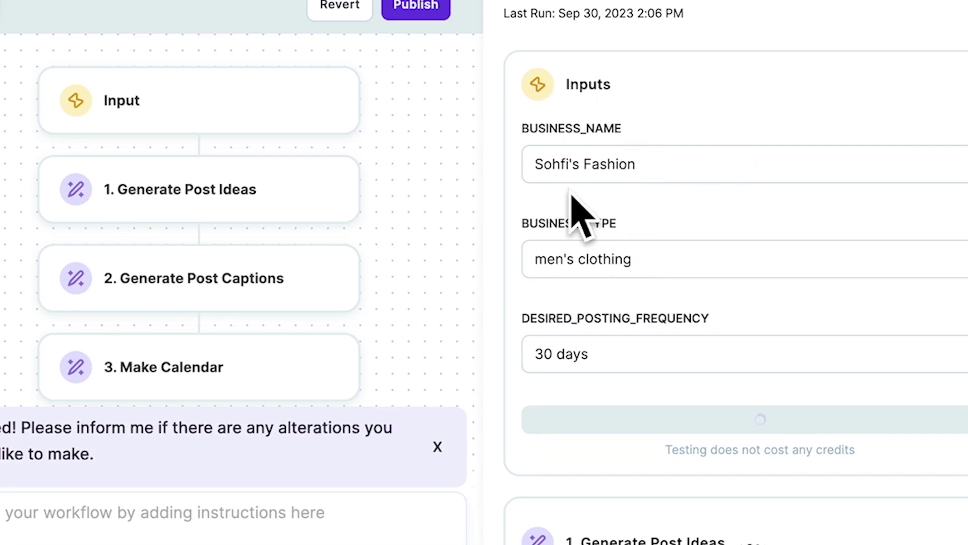
pyautogui.scroll(-4, 713, 323)
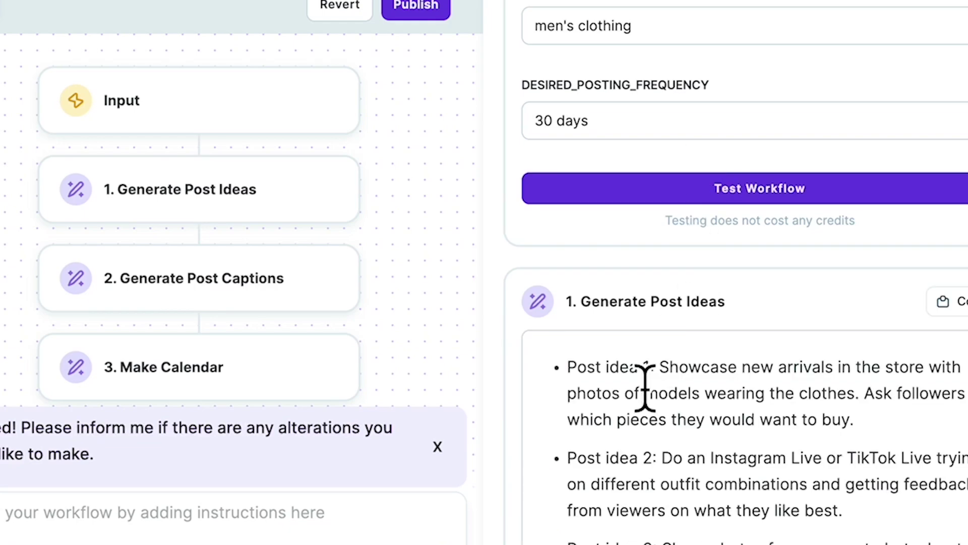
pyautogui.scroll(-6, 644, 389)
pyautogui.scroll(-20, 642, 389)
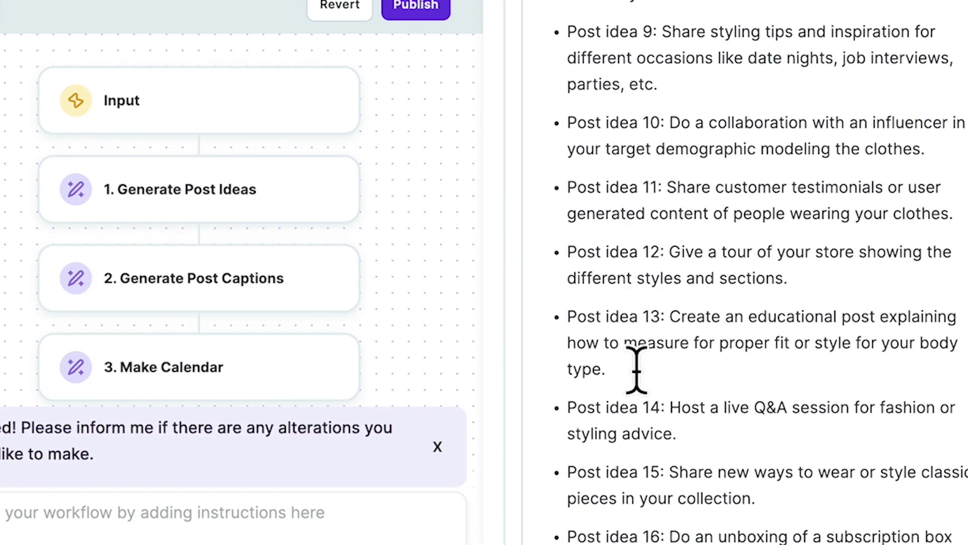
pyautogui.scroll(-2, 636, 369)
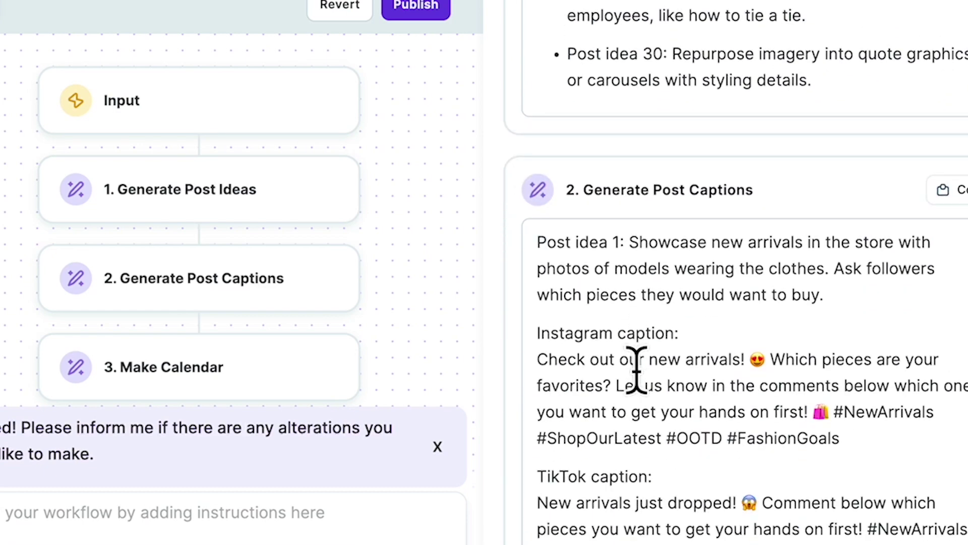
pyautogui.scroll(-2, 636, 371)
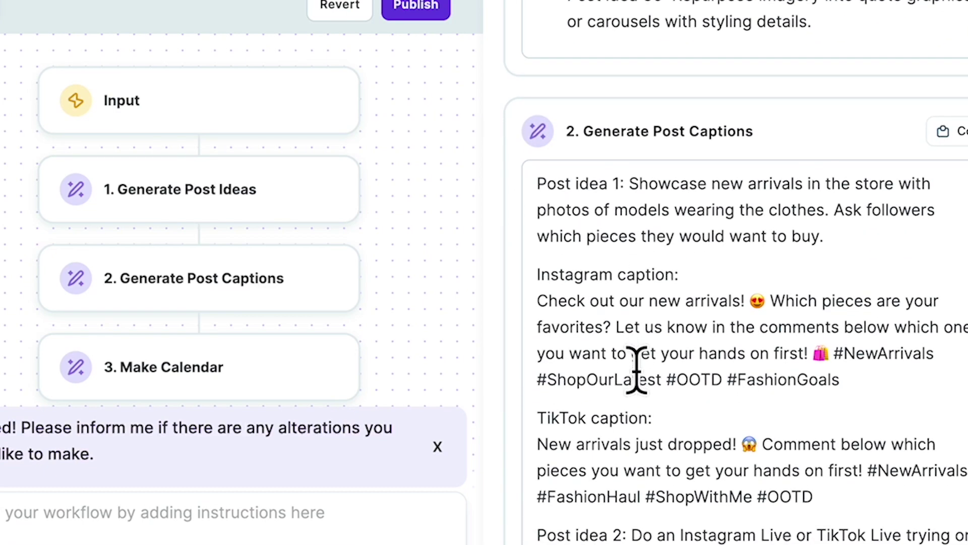
pyautogui.scroll(-5, 638, 252)
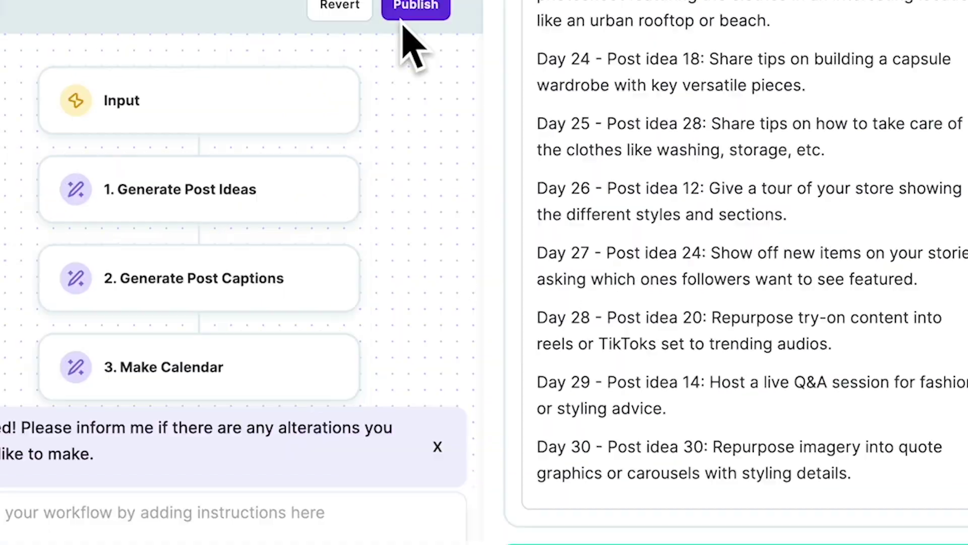
pyautogui.scroll(15, 763, 210)
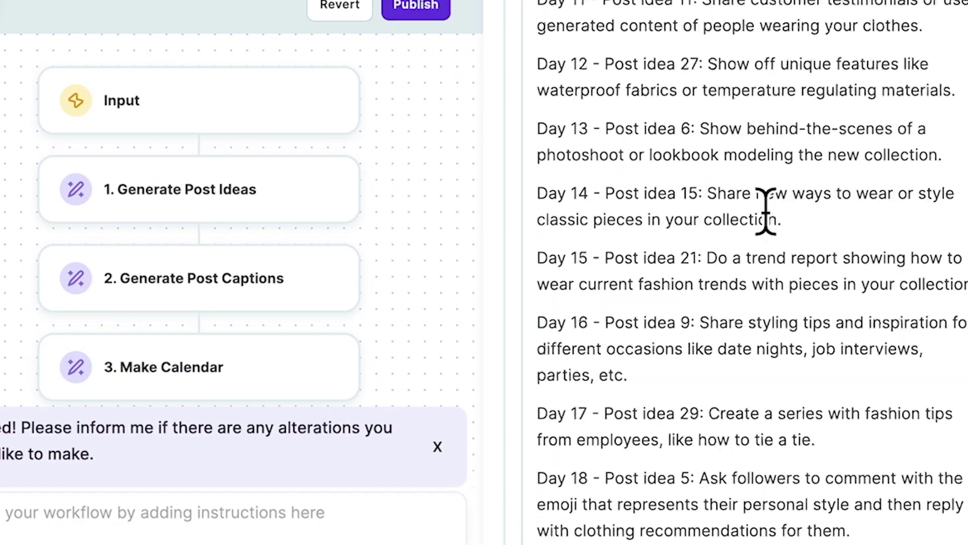
pyautogui.scroll(10, 763, 210)
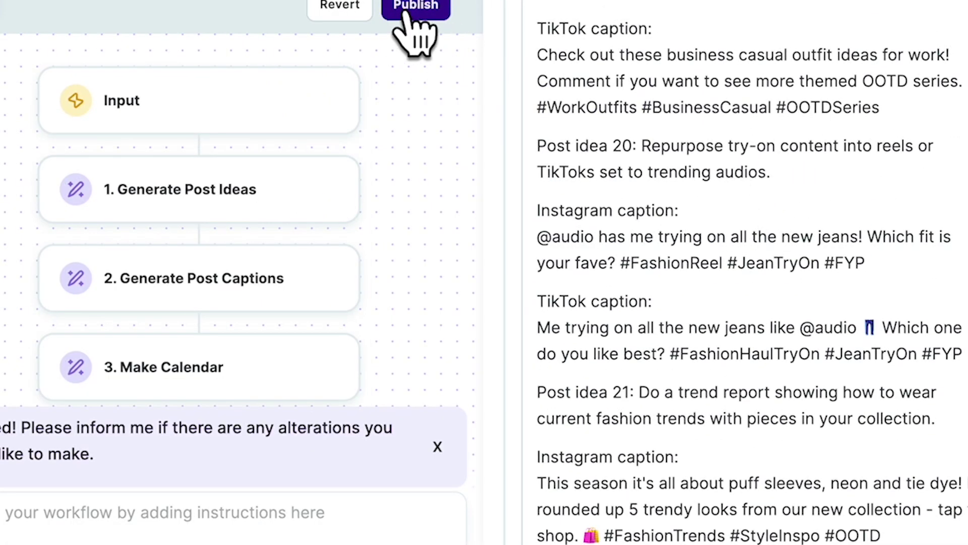
# Step: Publish the workflow and open its table of runs
pyautogui.click(410, 11)
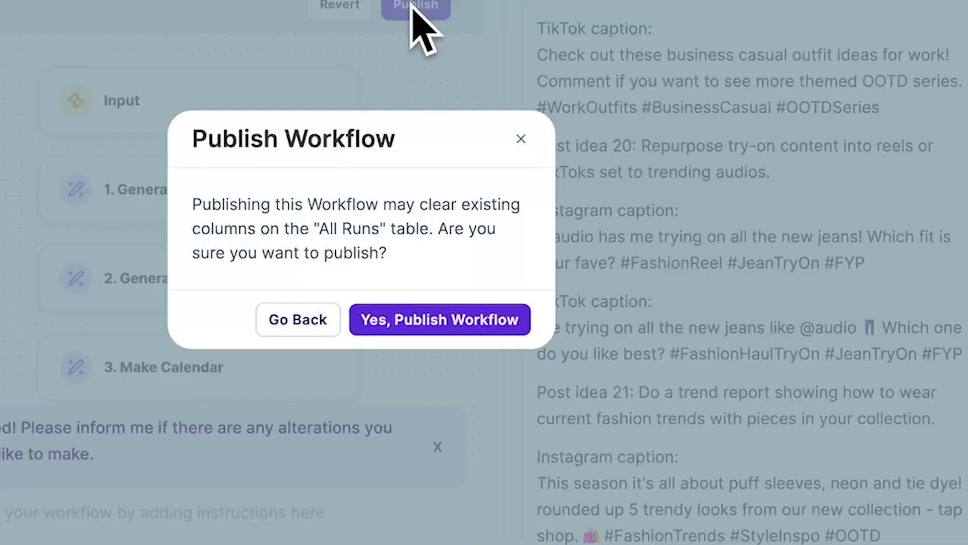
pyautogui.click(492, 323)
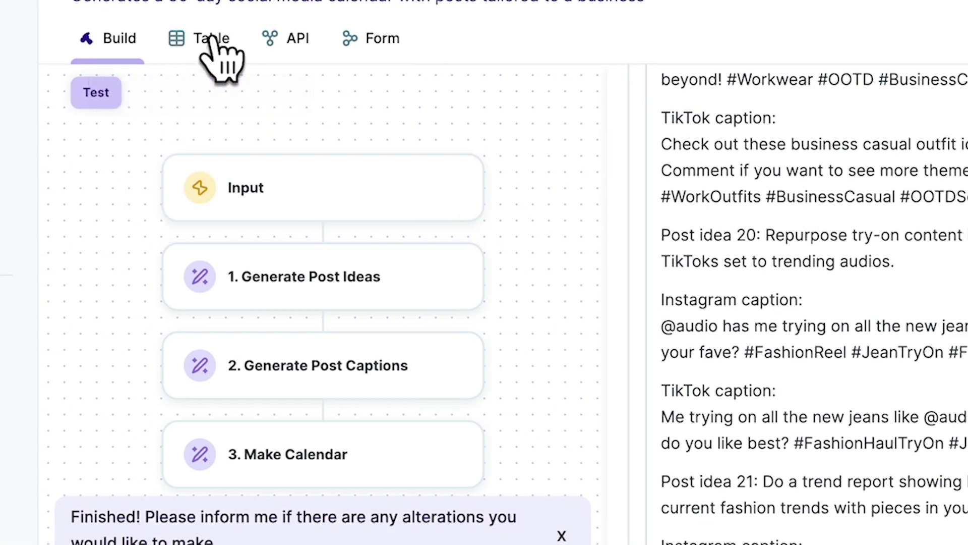
pyautogui.click(213, 40)
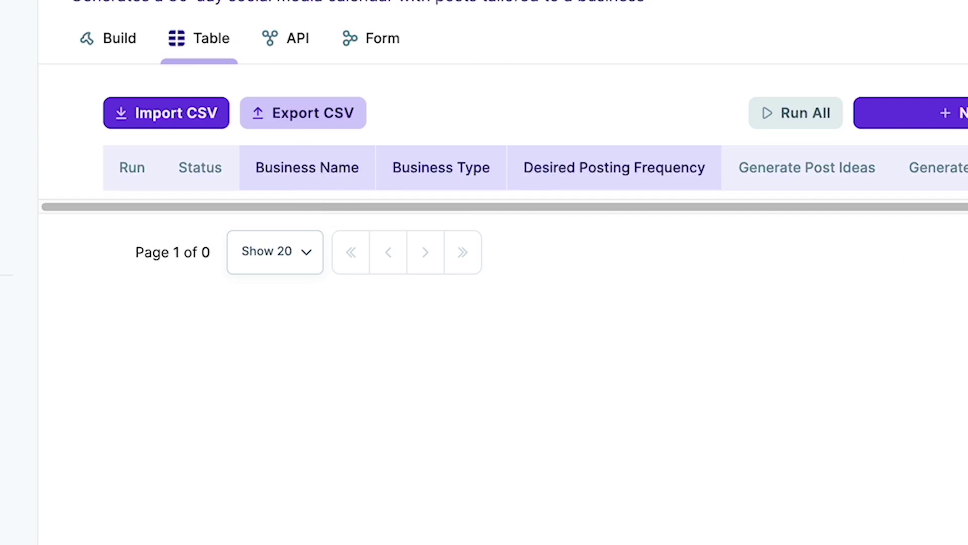
# Step: Add a new row for "Alfi's Tech Gadgets" with business type "gaming business" and posting frequency "30 days", and run it
pyautogui.click(956, 113)
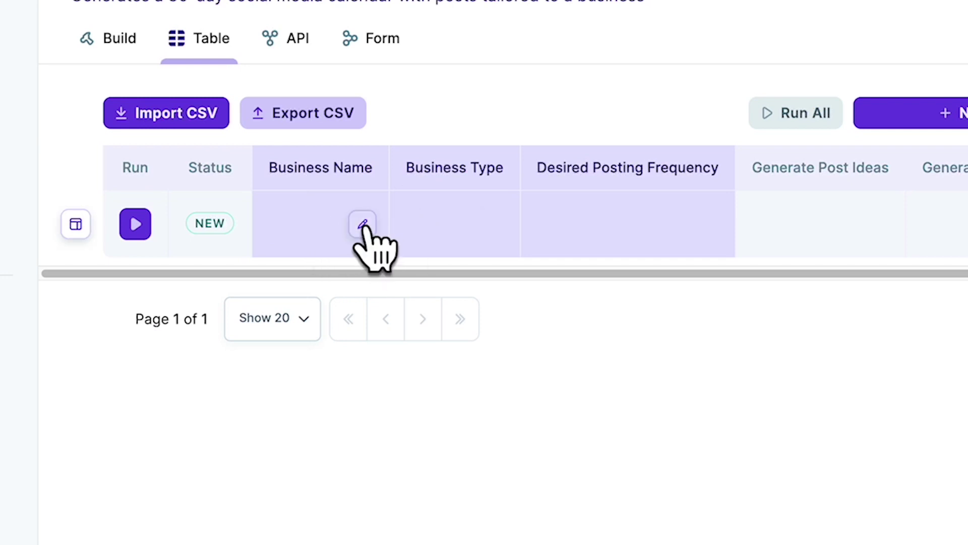
pyautogui.click(363, 224)
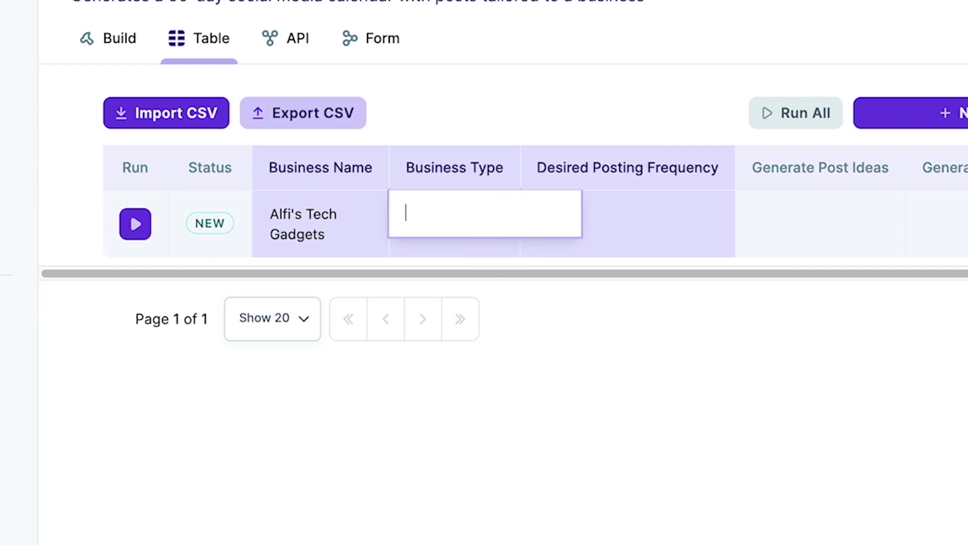
pyautogui.write('gaming')
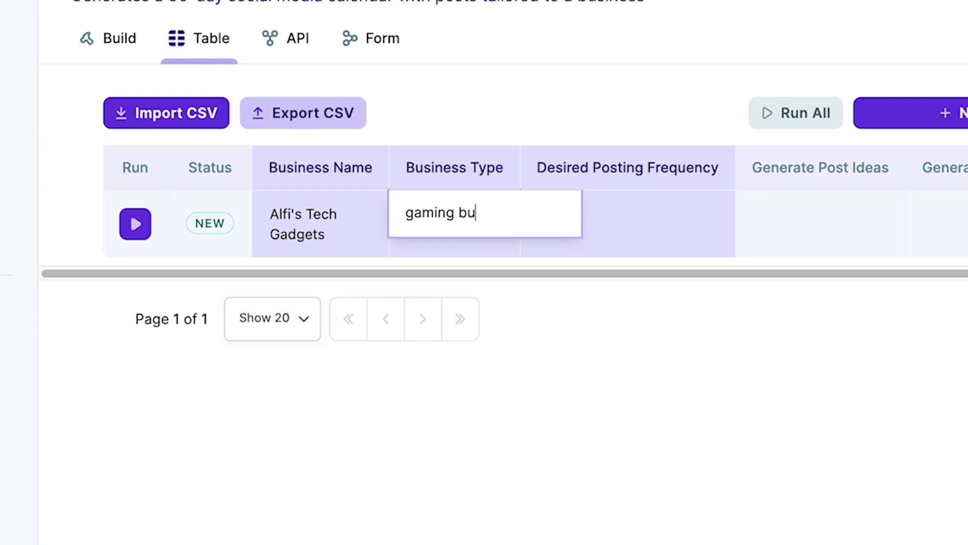
pyautogui.write(' business')
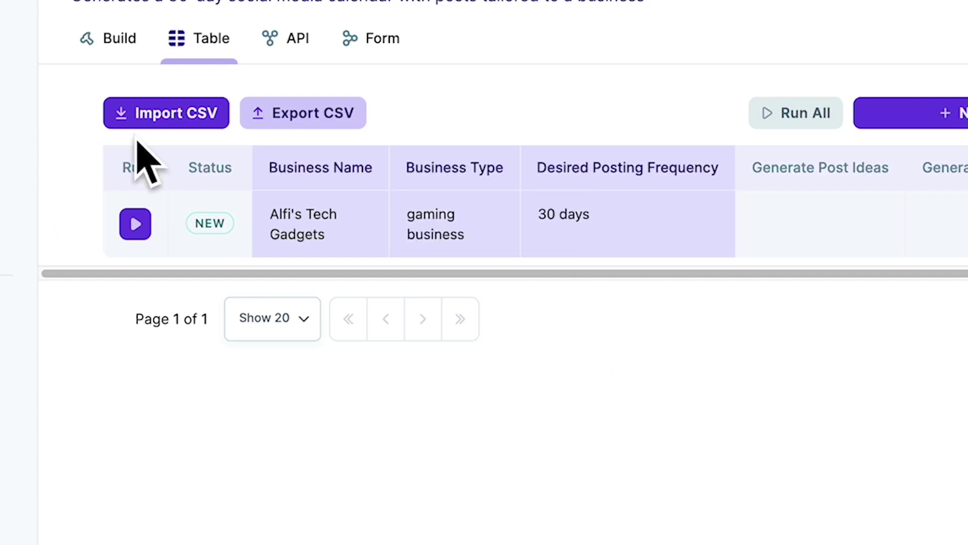
pyautogui.click(136, 224)
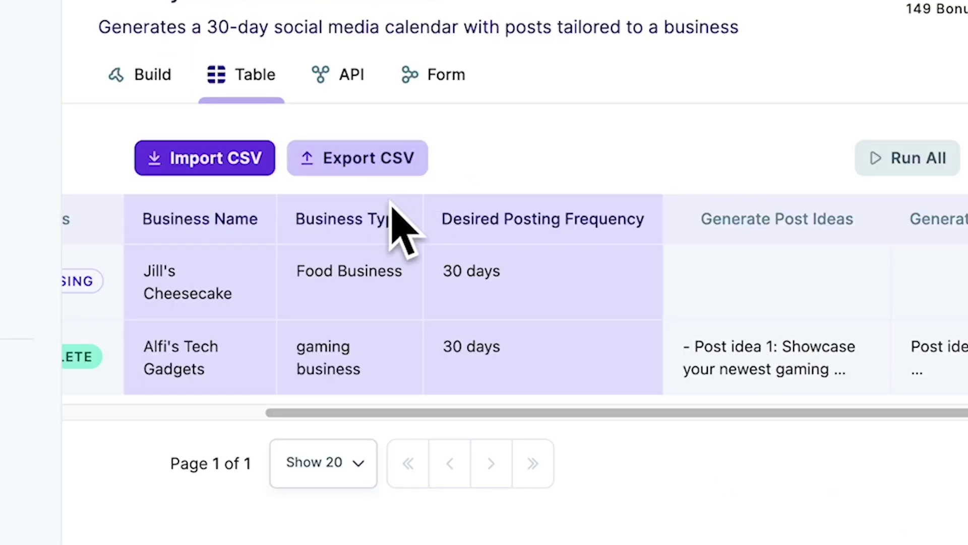
# Step: Examine the exported table data, going through the post ideas, post captions and calendar columns
pyautogui.hscroll(-5, 378, 379)
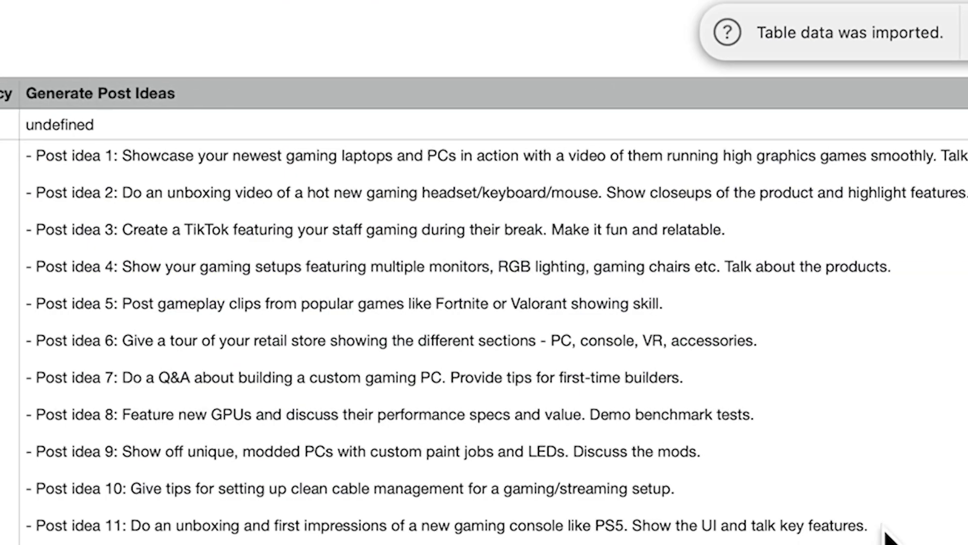
pyautogui.hscroll(5, 888, 538)
pyautogui.hscroll(10, 886, 531)
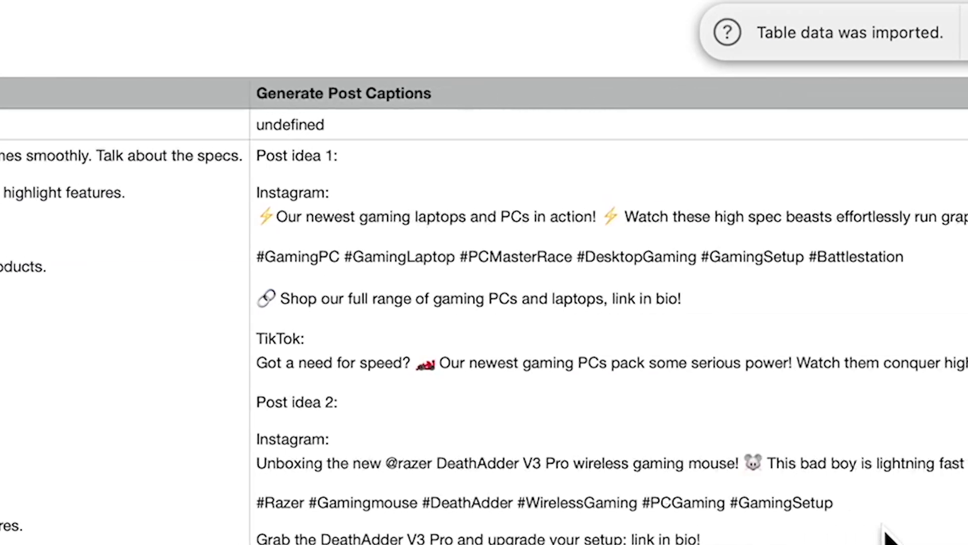
pyautogui.hscroll(8, 888, 538)
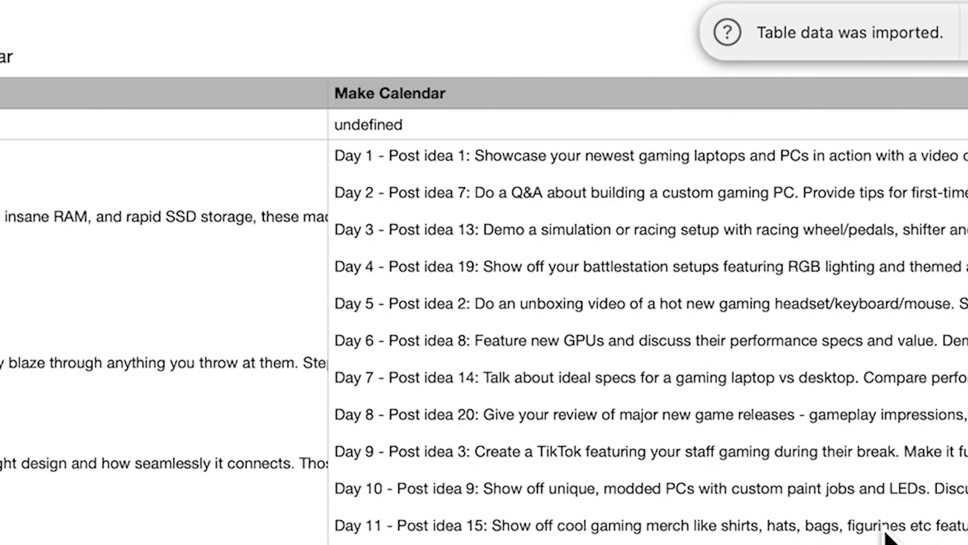
pyautogui.hscroll(10, 888, 537)
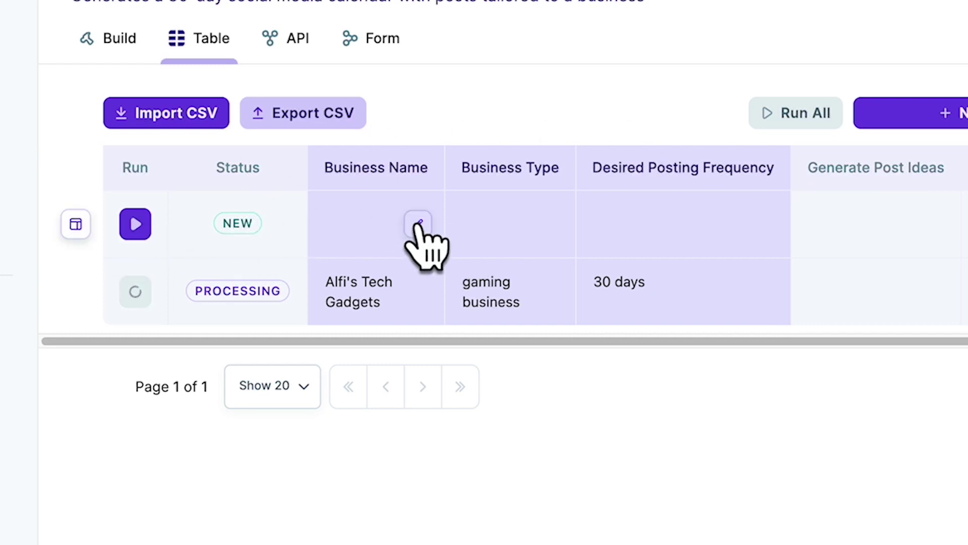
# Step: Fill in the new row with business name "Jill's Cheesecake", business type "Food Business" and posting frequency "30 days", and run it
pyautogui.click(418, 223)
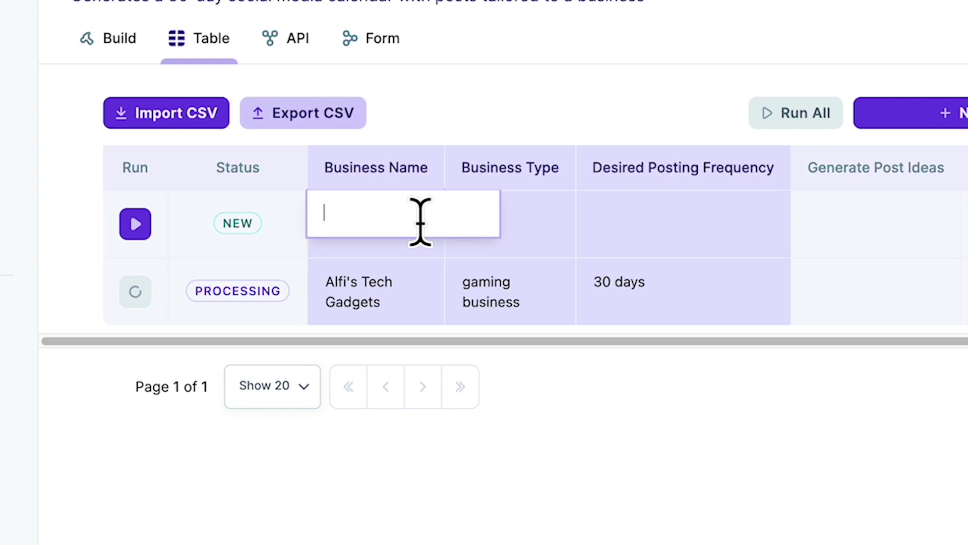
pyautogui.write('J')
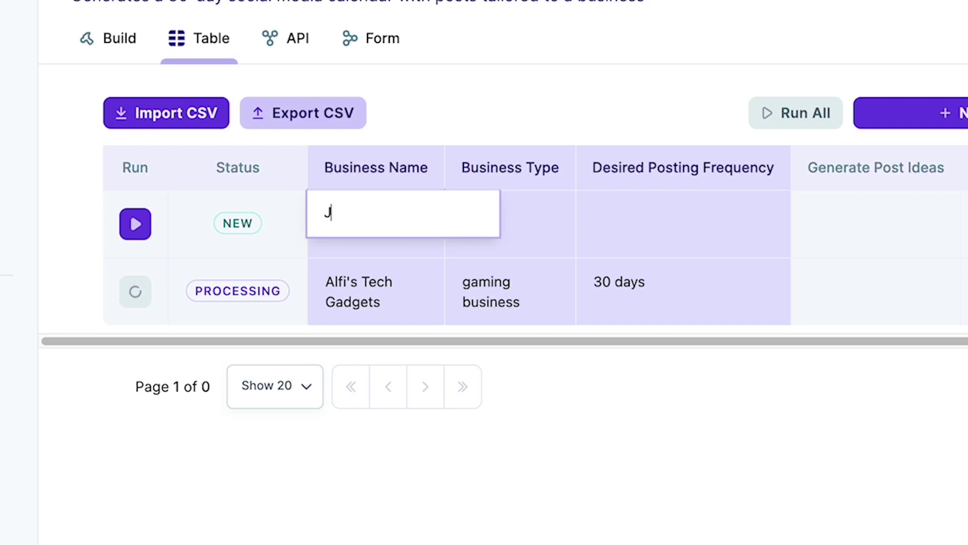
pyautogui.write("ill's Cheesecake")
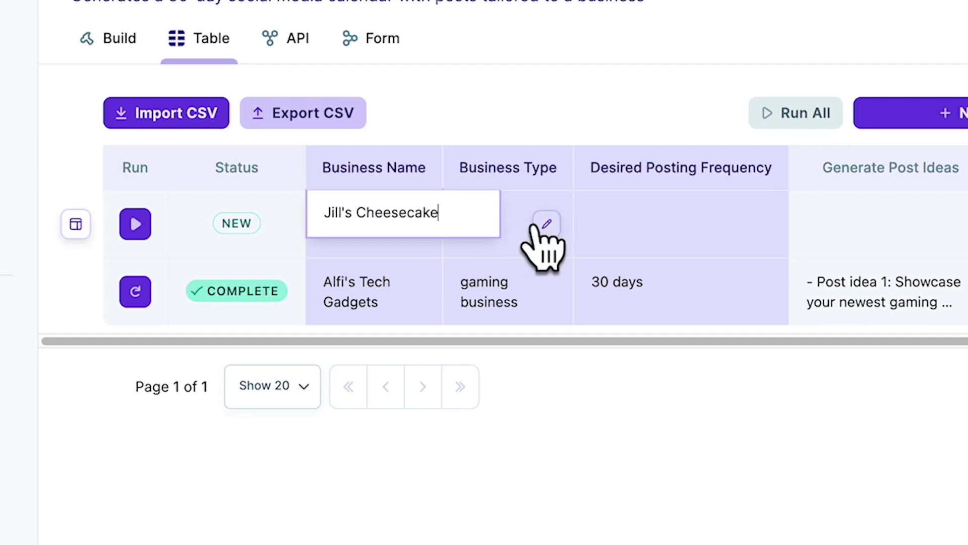
pyautogui.click(543, 227)
pyautogui.write('Food')
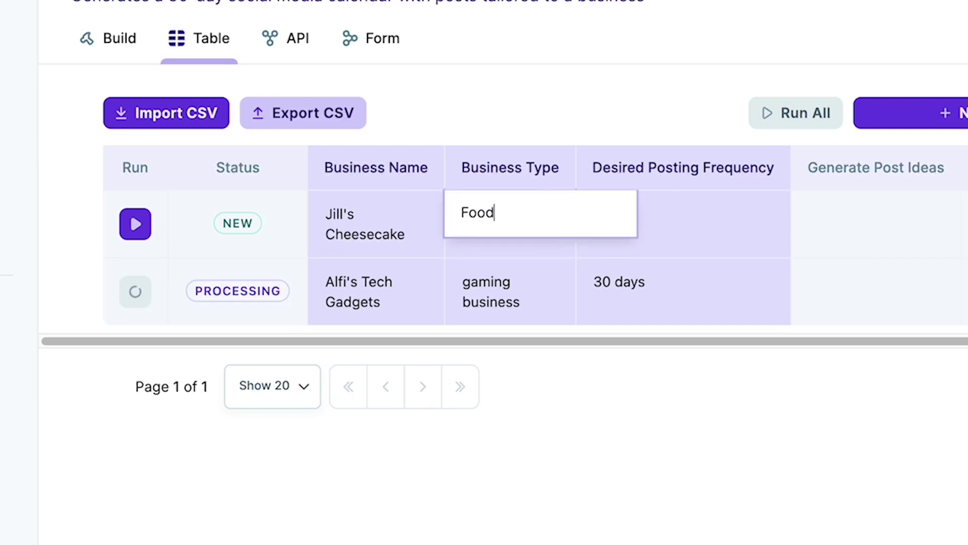
pyautogui.write(' Bus')
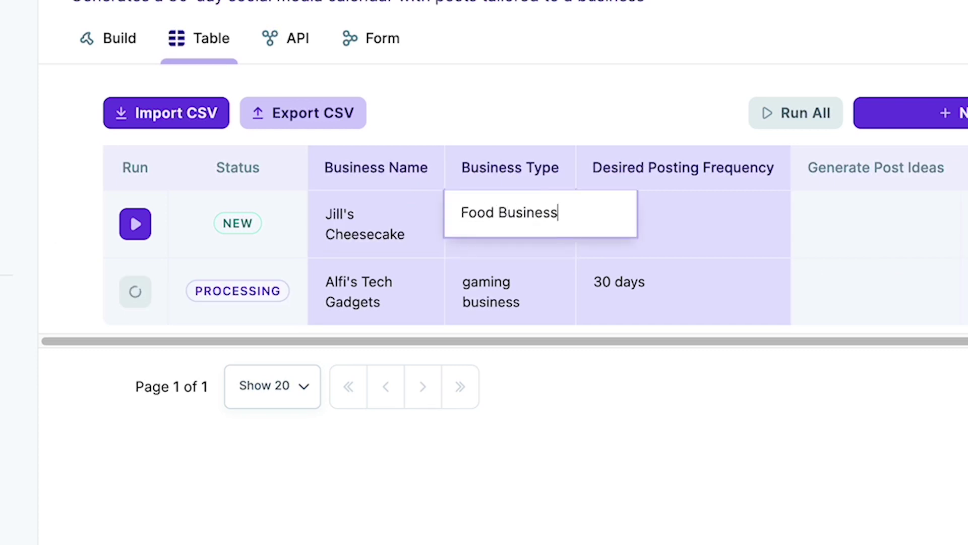
pyautogui.write('iness')
pyautogui.click(762, 224)
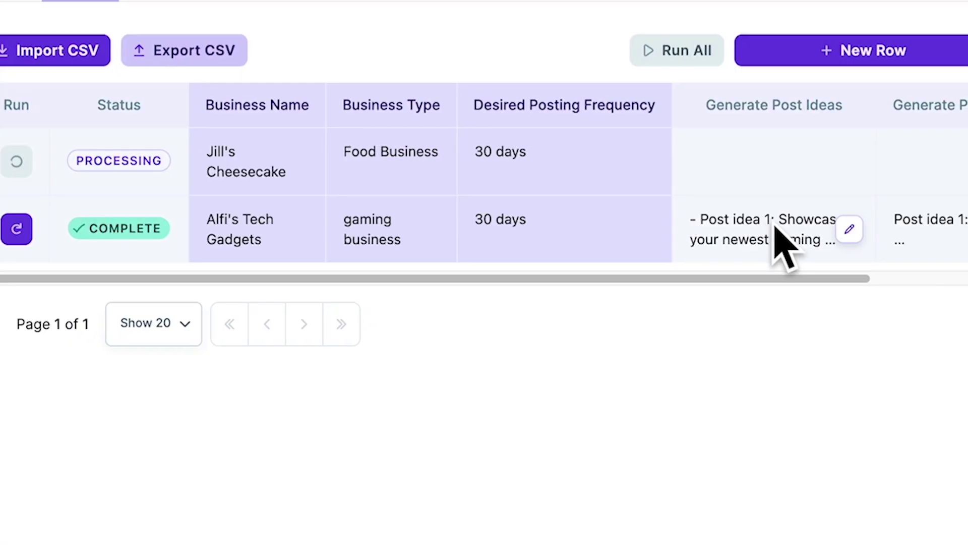
# Step: Open the generated post ideas of the Alfi's Tech Gadgets row and read through them
pyautogui.click(784, 234)
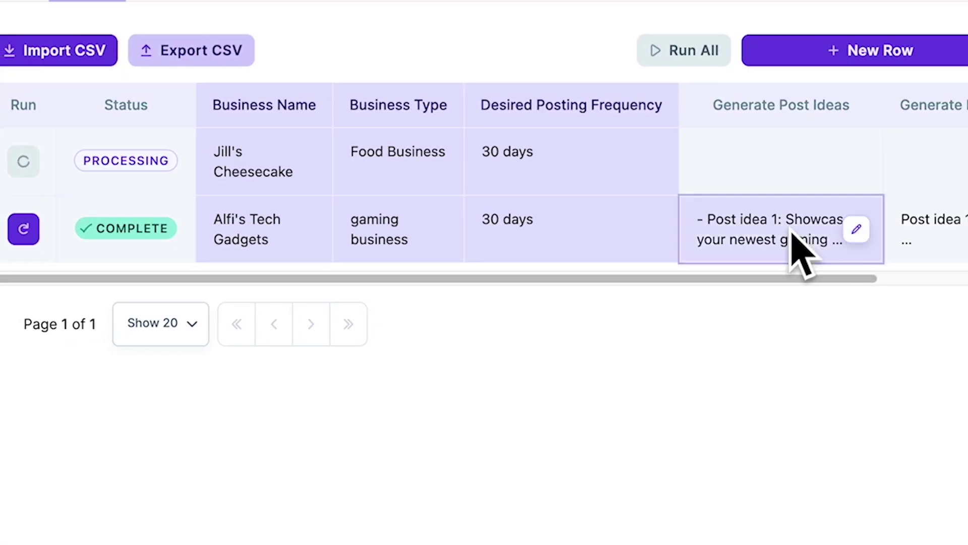
pyautogui.click(857, 230)
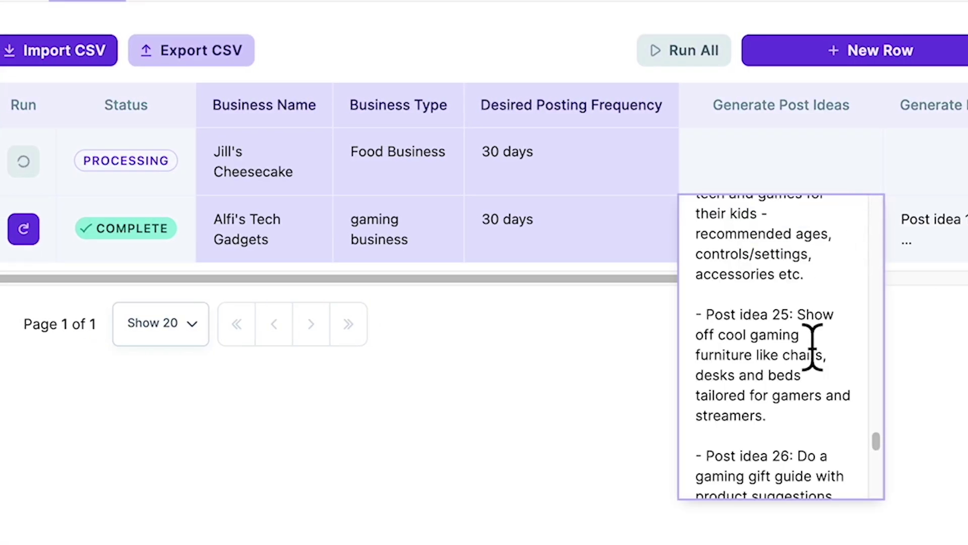
pyautogui.scroll(10, 813, 434)
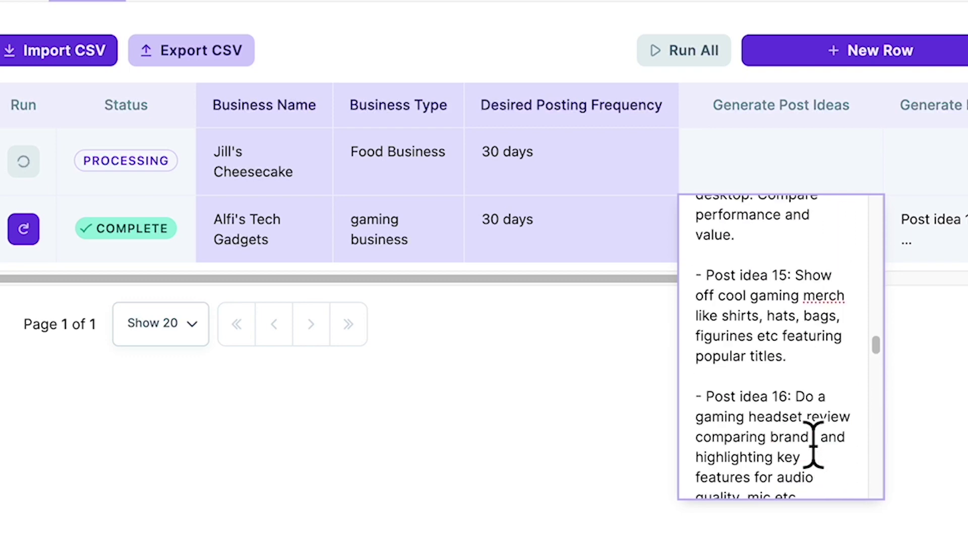
pyautogui.scroll(10, 814, 444)
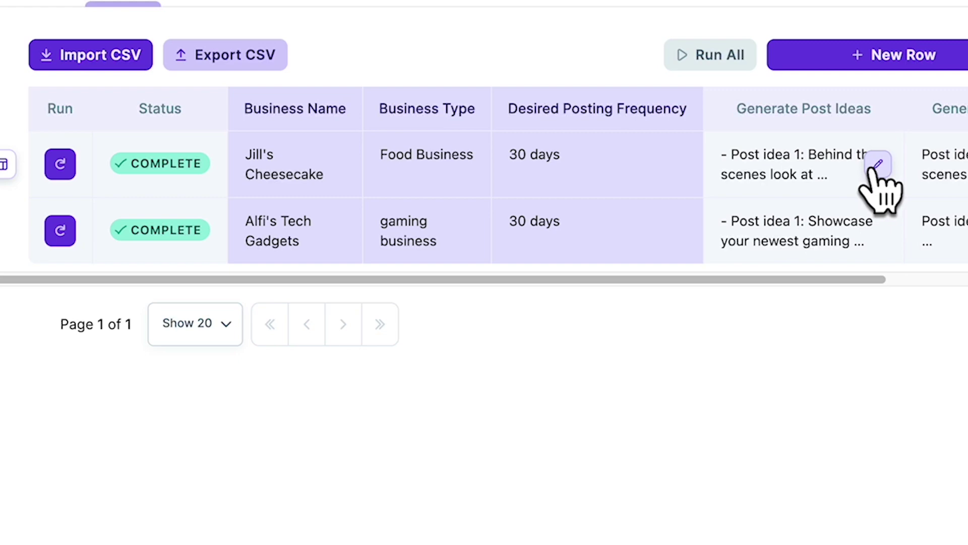
# Step: Copy the text of post idea 23, about National Cheesecake Day, from the Jill's Cheesecake row's generated post ideas
pyautogui.click(878, 165)
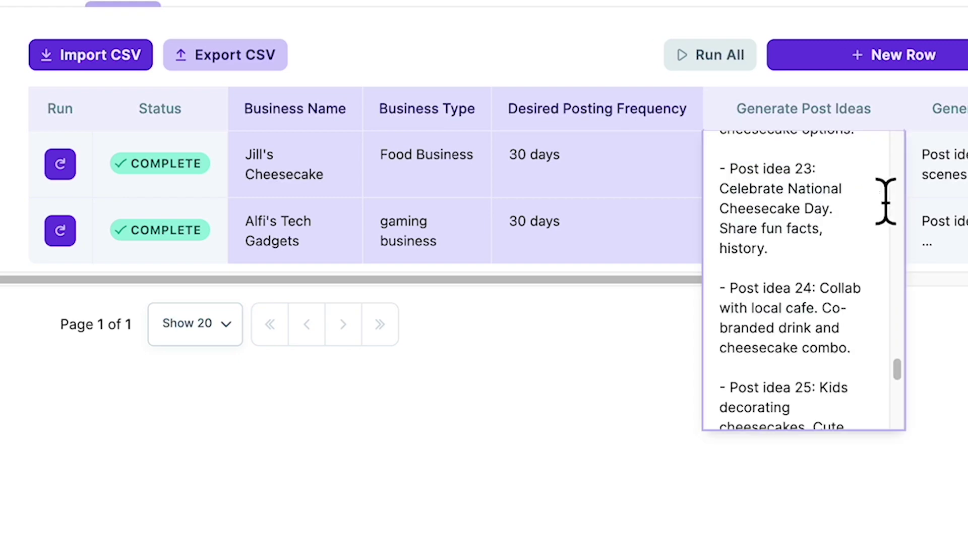
pyautogui.scroll(10, 834, 218)
pyautogui.scroll(-8, 834, 216)
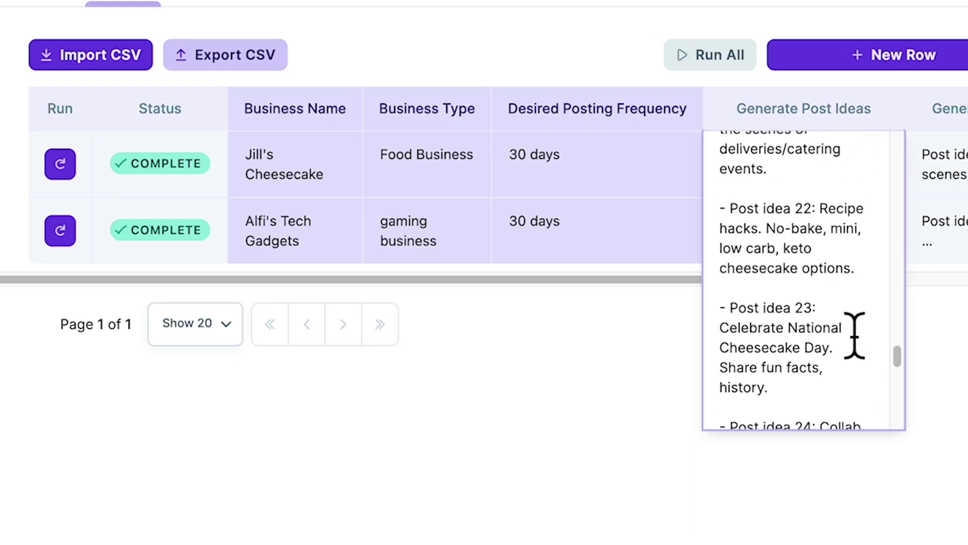
pyautogui.scroll(-2, 855, 336)
pyautogui.scroll(2, 851, 348)
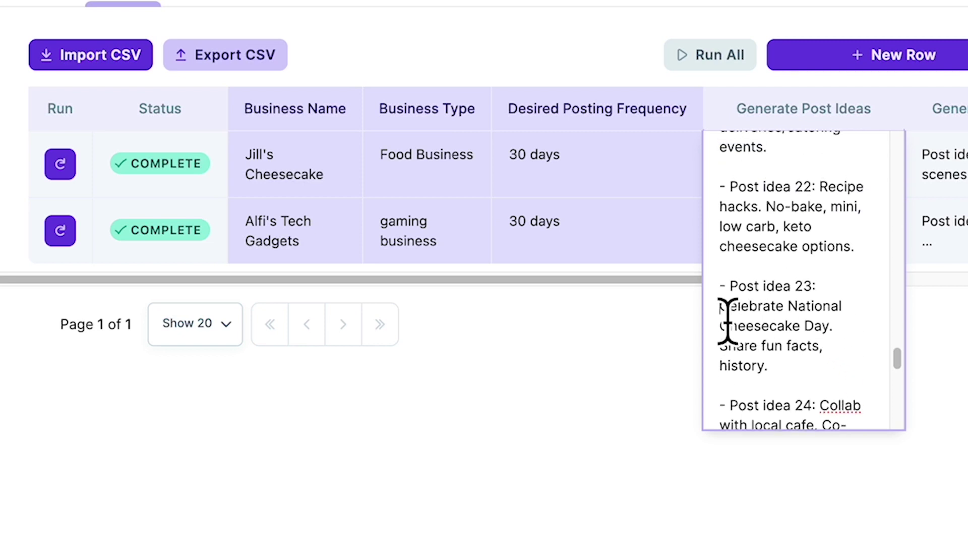
pyautogui.moveTo(721, 308); pyautogui.dragTo(826, 388)
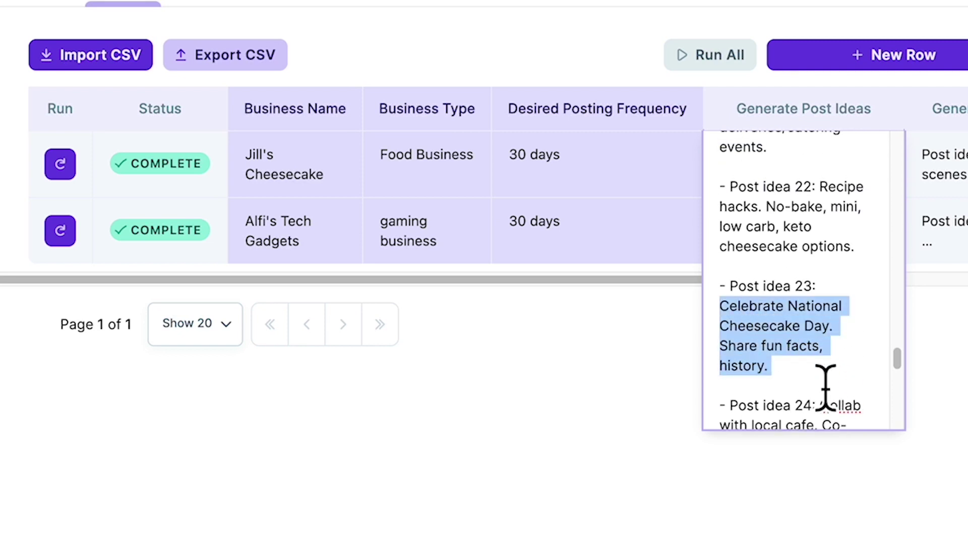
pyautogui.rightClick(802, 361)
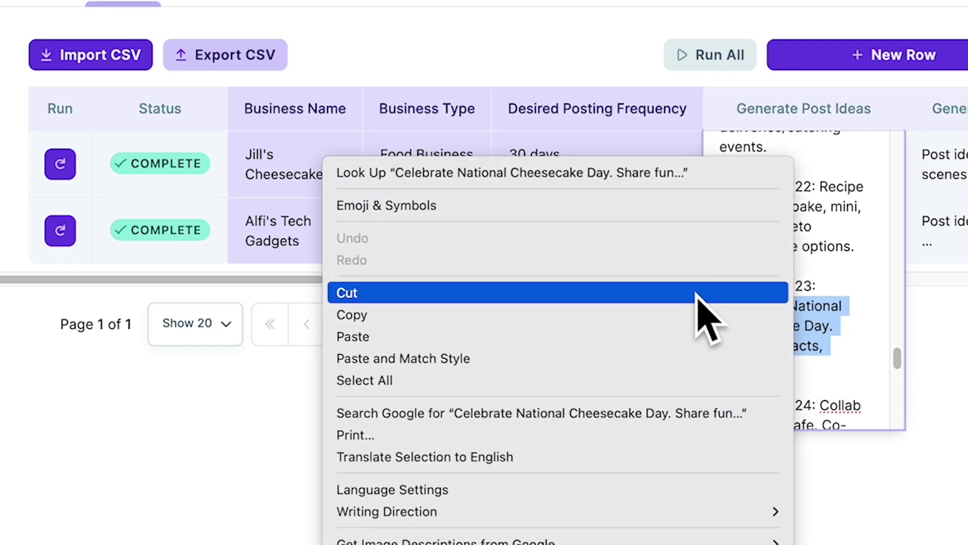
pyautogui.click(691, 312)
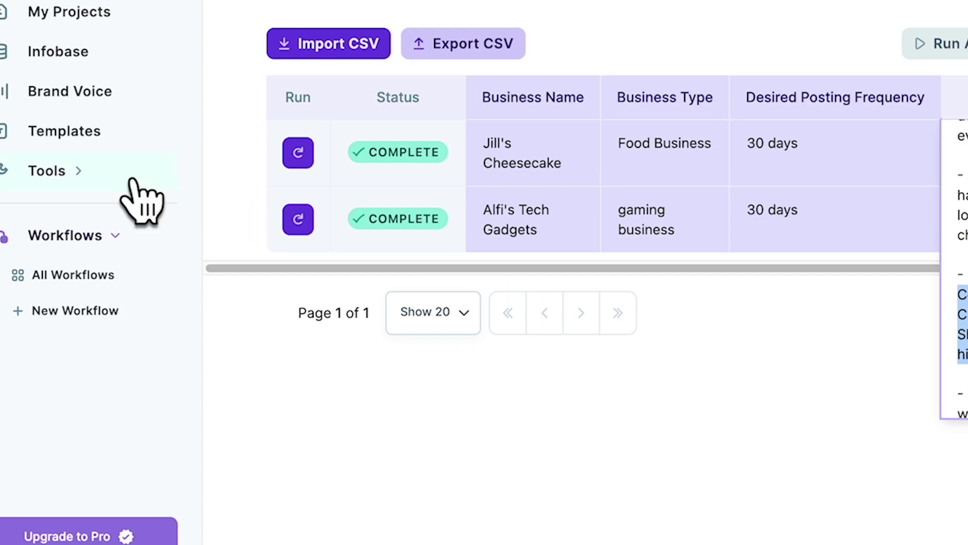
# Step: Start a new project from the Seasonal / Holiday social media template, with the copied National Cheesecake Day idea as what to create
pyautogui.click(91, 133)
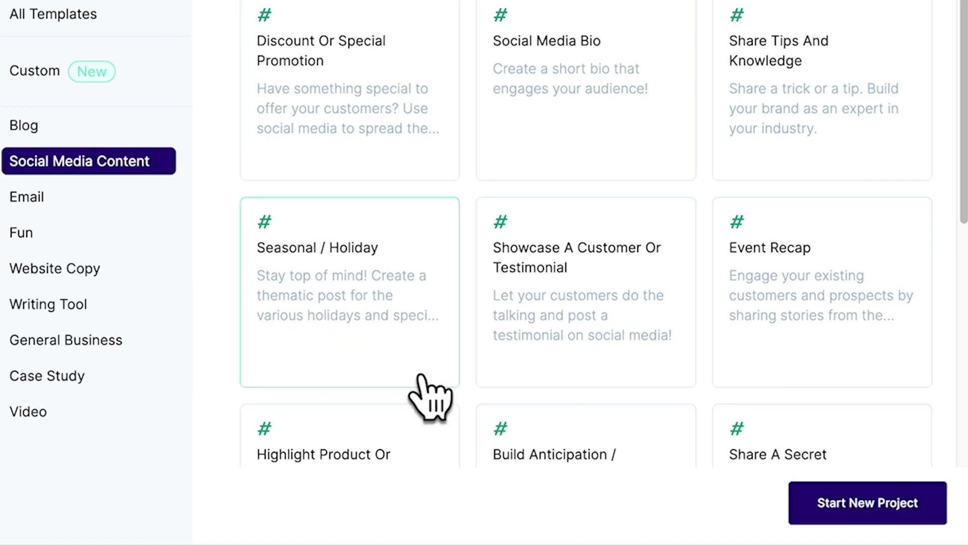
pyautogui.click(864, 512)
# Step: Replace the main points' placeholders with "healthy cheesecakes", "The cheesecakes are keto and sugar freee" and "Thanksgiving!"
pyautogui.moveTo(375, 151); pyautogui.dragTo(96, 116)
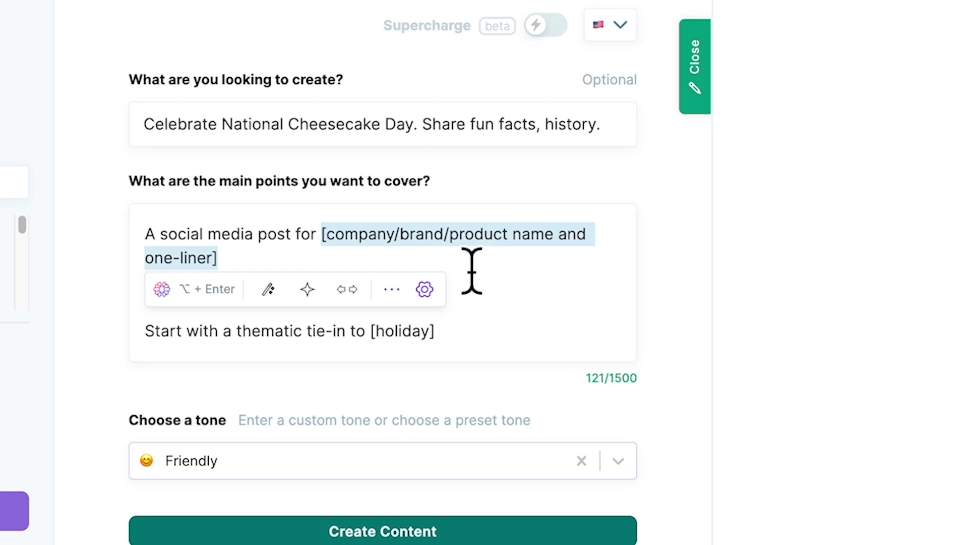
pyautogui.write('healthy cheesecakes')
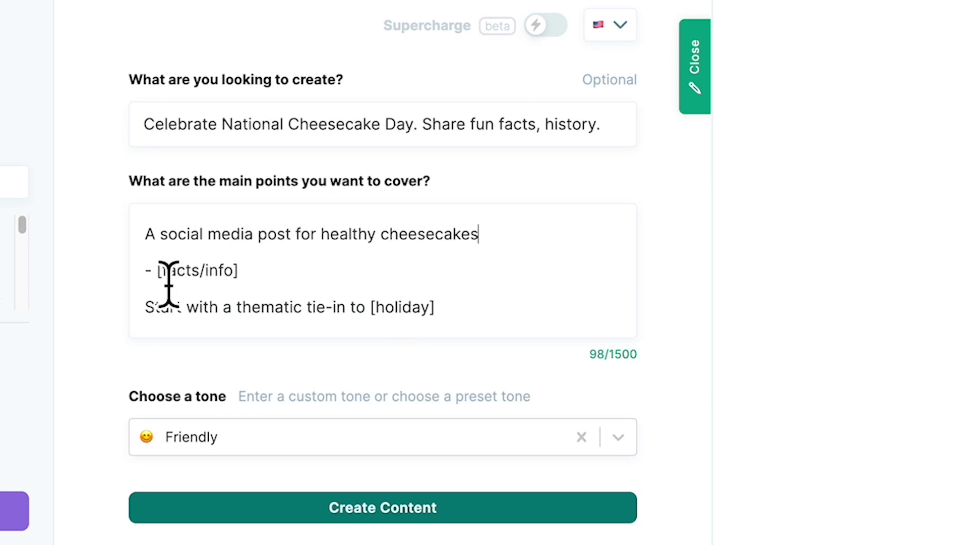
pyautogui.moveTo(160, 272); pyautogui.dragTo(279, 284)
pyautogui.press('BackSpace')
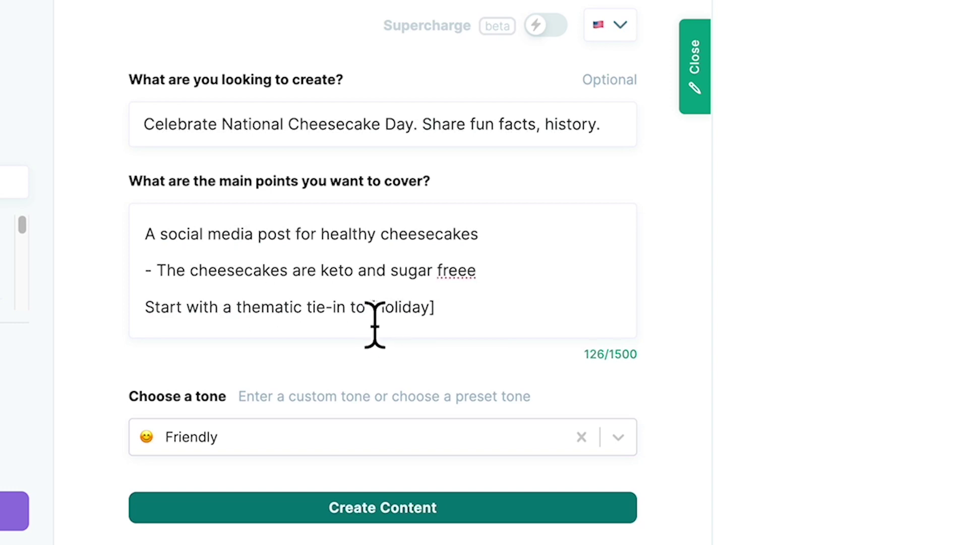
pyautogui.moveTo(376, 326); pyautogui.dragTo(500, 329)
pyautogui.write('T')
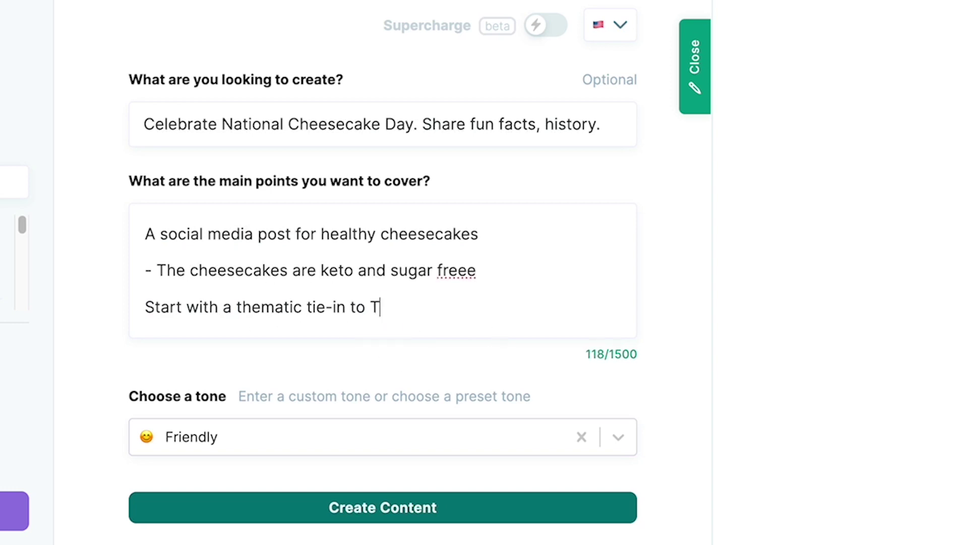
pyautogui.write('hanksgivi')
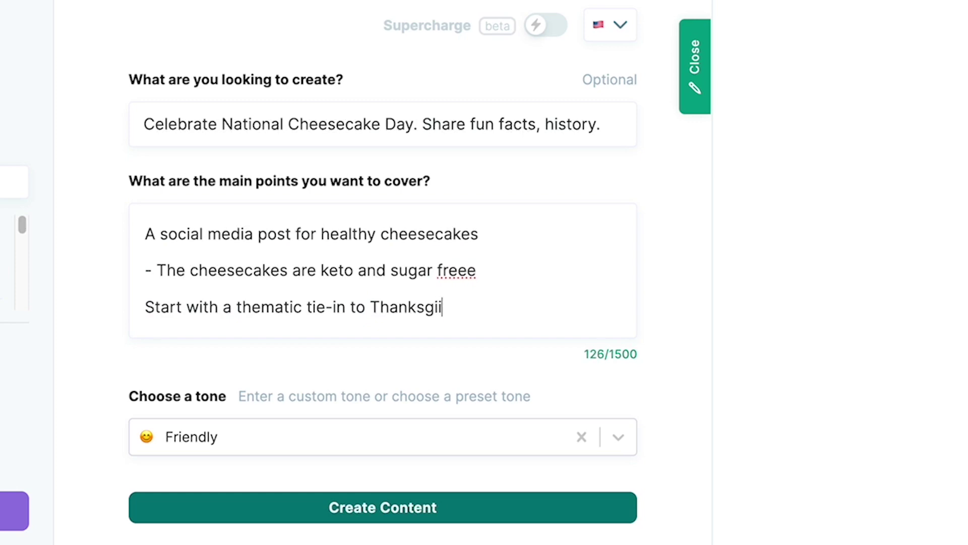
pyautogui.press('BackSpace')
pyautogui.write('ving!')
# Step: Create the content with the Friendly tone and read through the generated posts
pyautogui.click(309, 516)
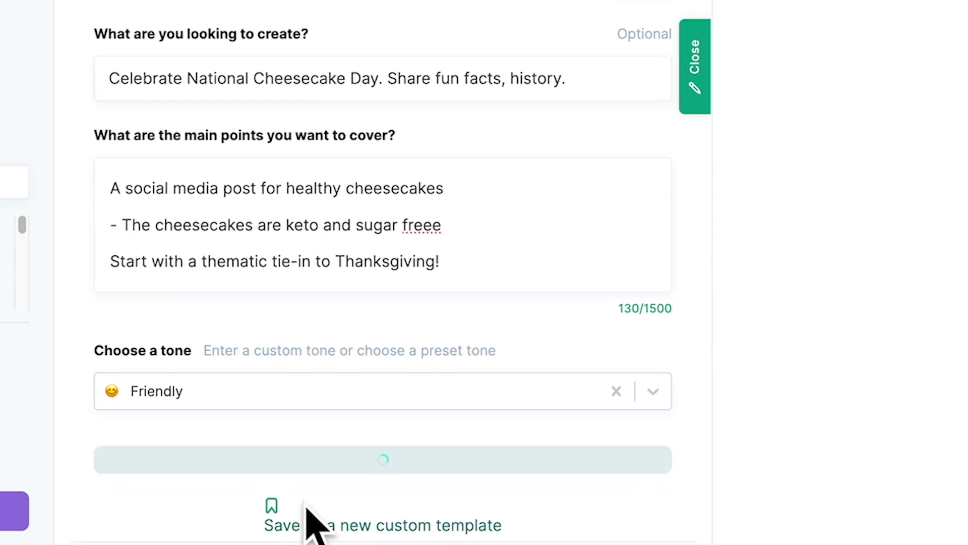
pyautogui.scroll(-15, 648, 464)
pyautogui.scroll(10, 648, 465)
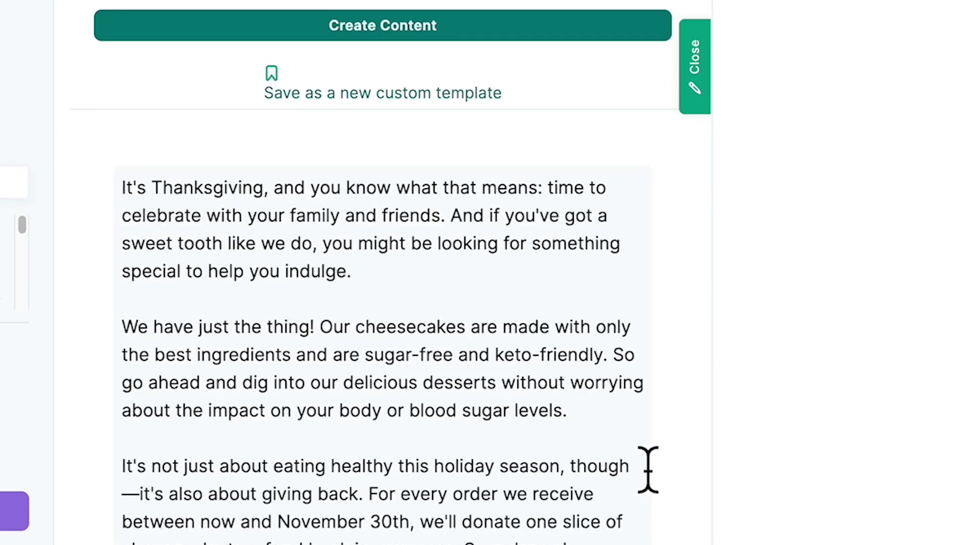
pyautogui.scroll(-20, 648, 465)
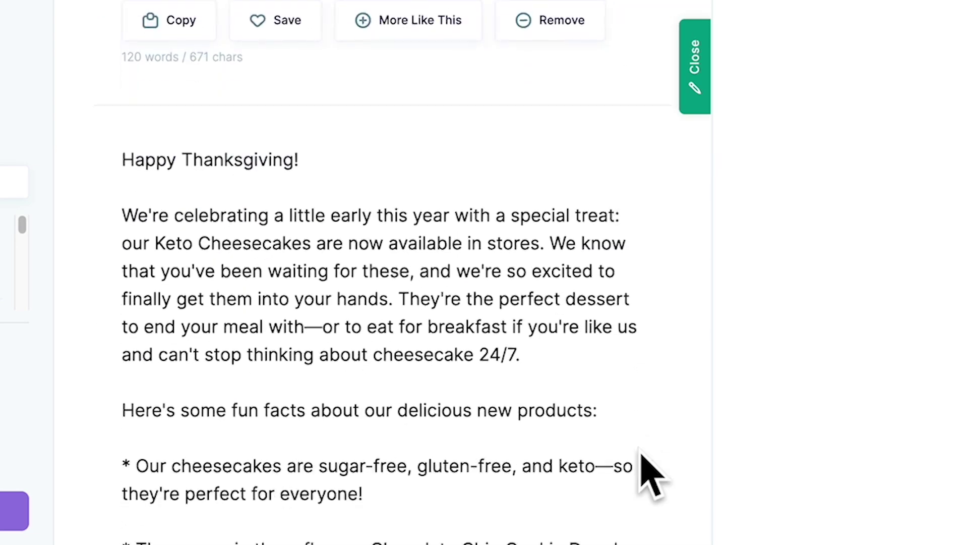
pyautogui.scroll(-20, 639, 451)
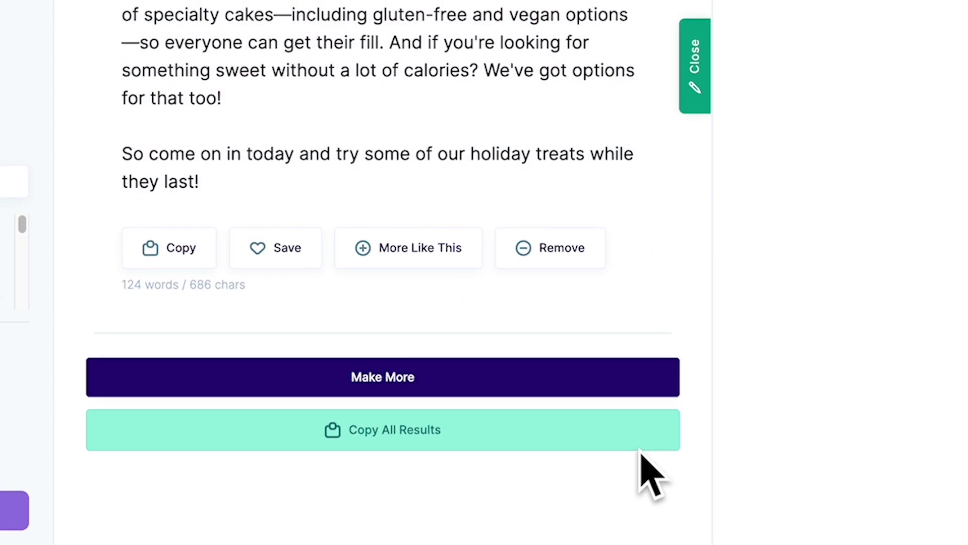
# Step: Generate more post variations, review the results, and select the opening paragraph of the first Thanksgiving post
pyautogui.click(576, 379)
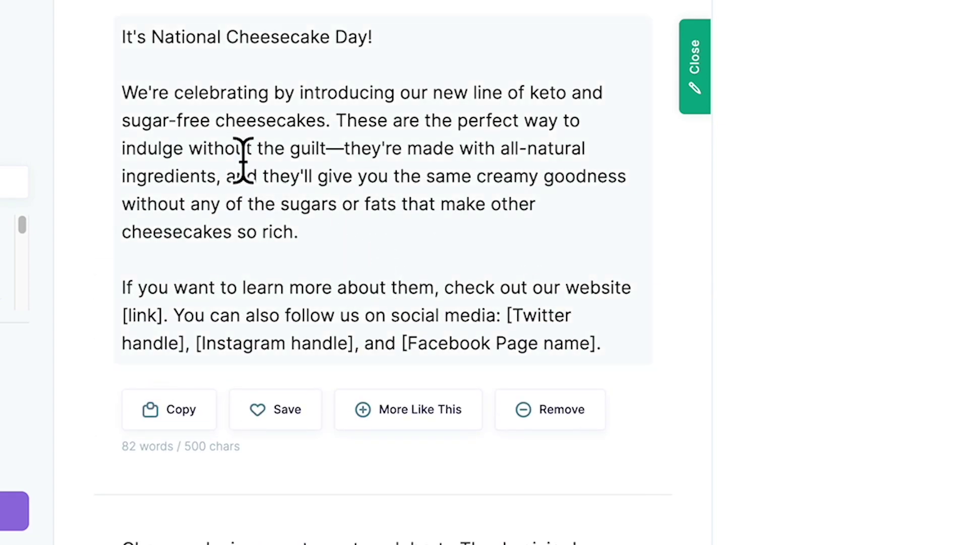
pyautogui.scroll(-10, 380, 130)
pyautogui.scroll(10, 380, 130)
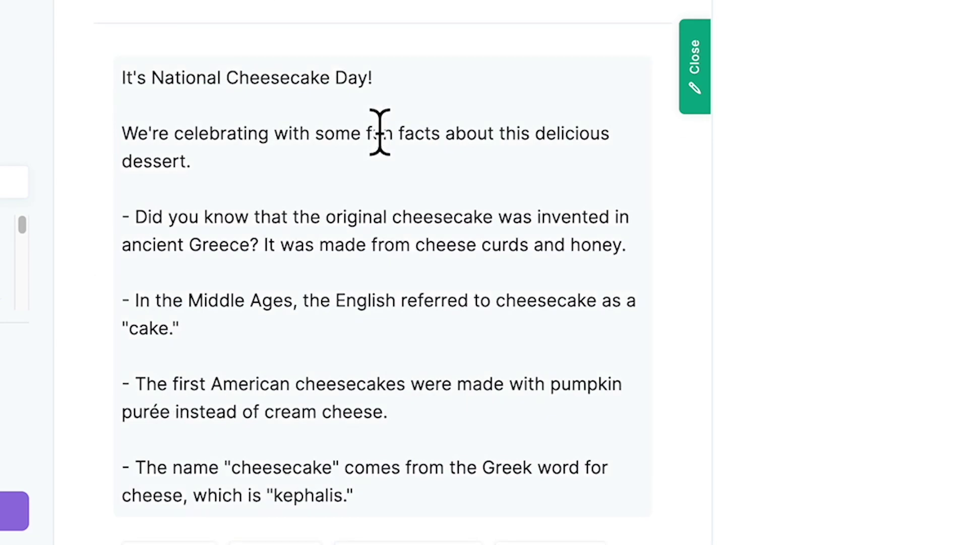
pyautogui.scroll(10, 380, 130)
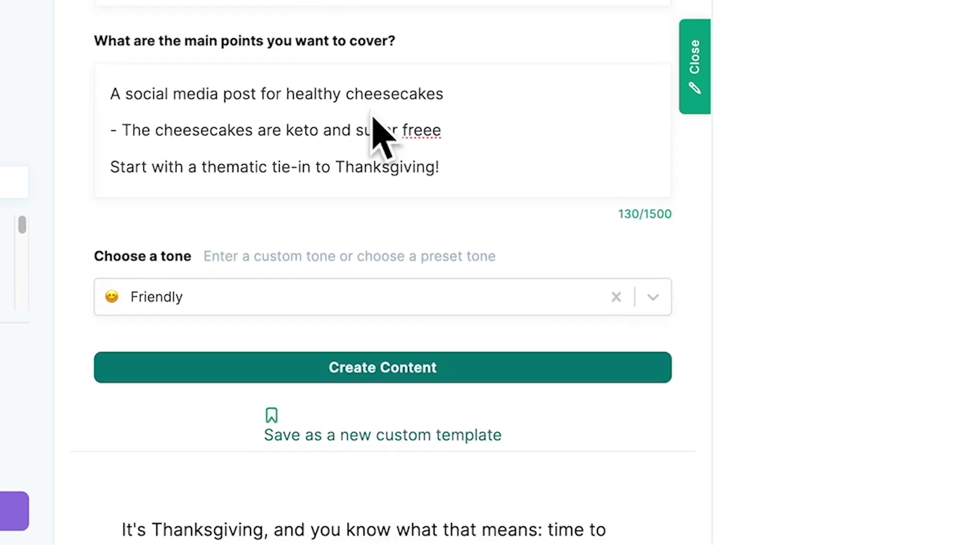
pyautogui.scroll(-5, 378, 129)
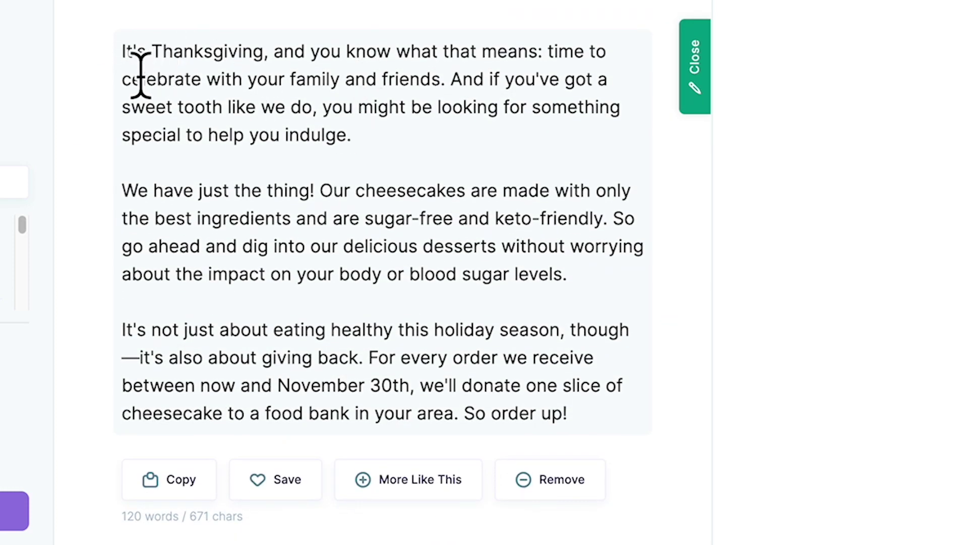
pyautogui.moveTo(123, 74); pyautogui.dragTo(416, 159)
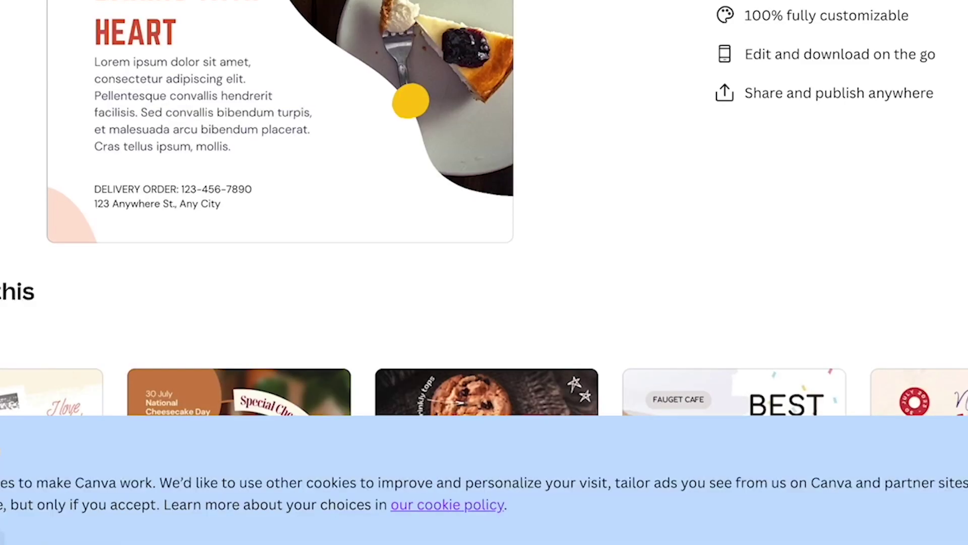
# Step: In the Canva cheesecake template, replace the "Baking with Heart" heading with "HEALTHY CHEESECAKES"
pyautogui.scroll(2, 347, 31)
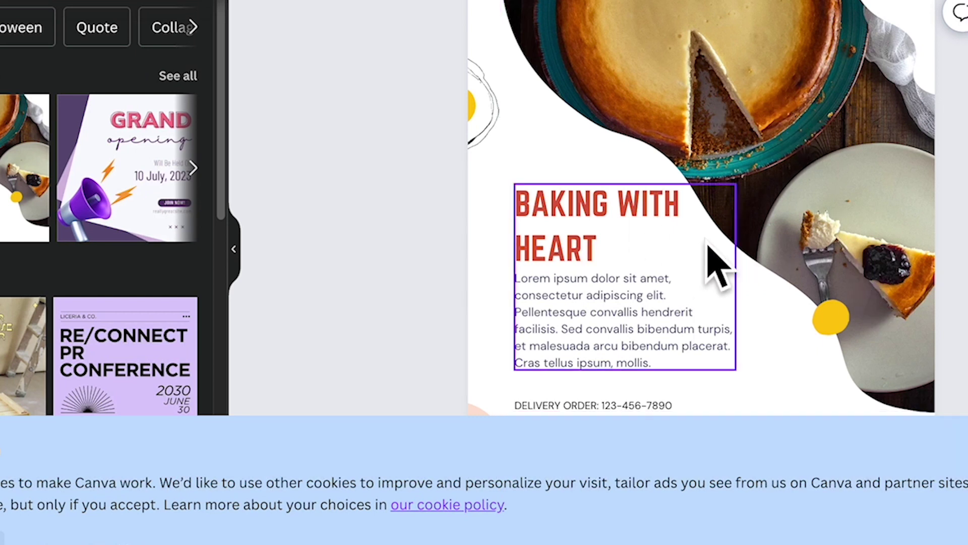
pyautogui.doubleClick(560, 210)
pyautogui.write('H')
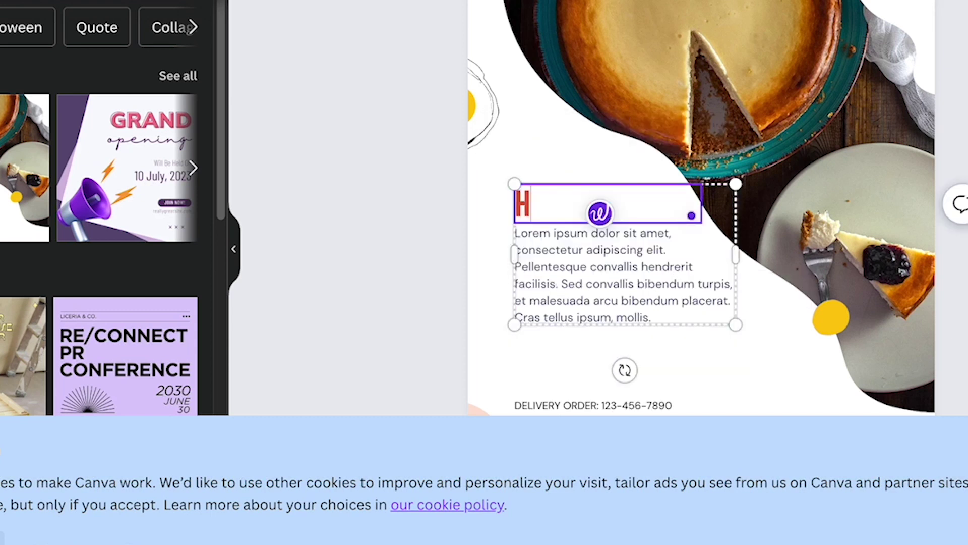
pyautogui.write('EALTHY C')
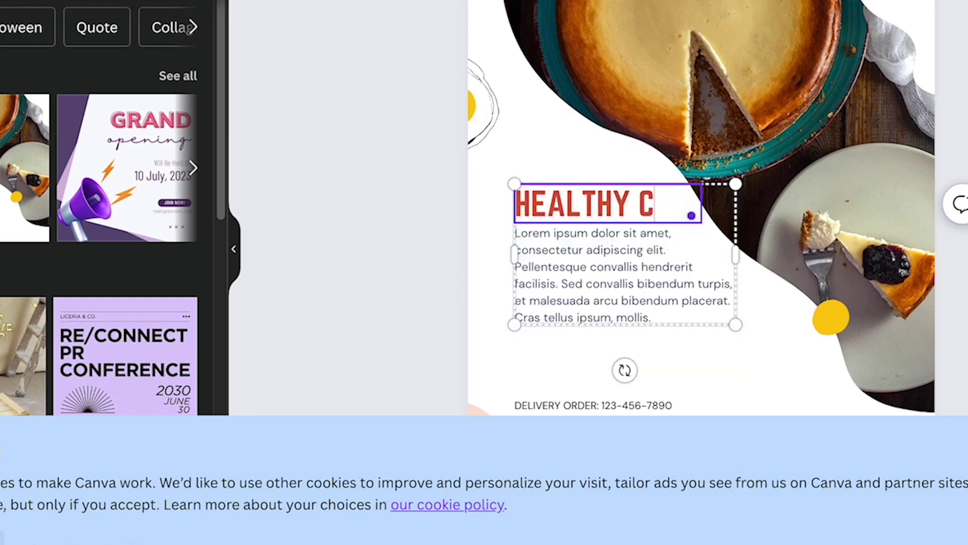
pyautogui.write('HEESE')
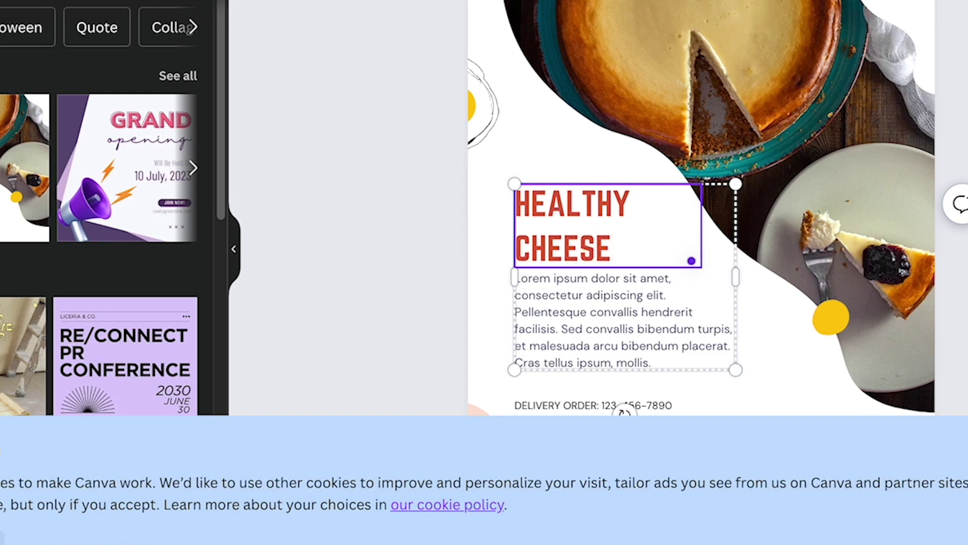
pyautogui.write('S')
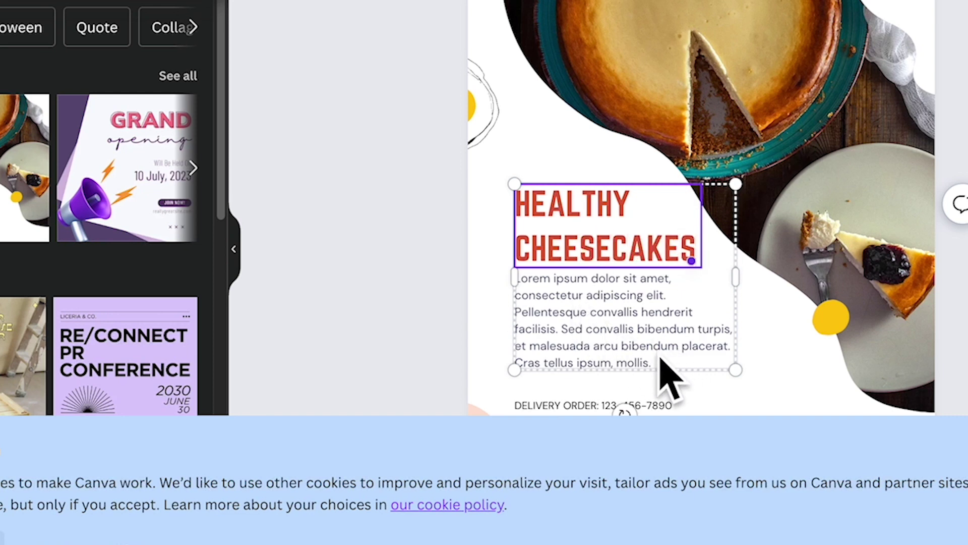
# Step: Copy the selected opening paragraph of the generated Thanksgiving post and paste it over the design's lorem ipsum text below the heading
pyautogui.click(659, 372)
pyautogui.click(678, 376)
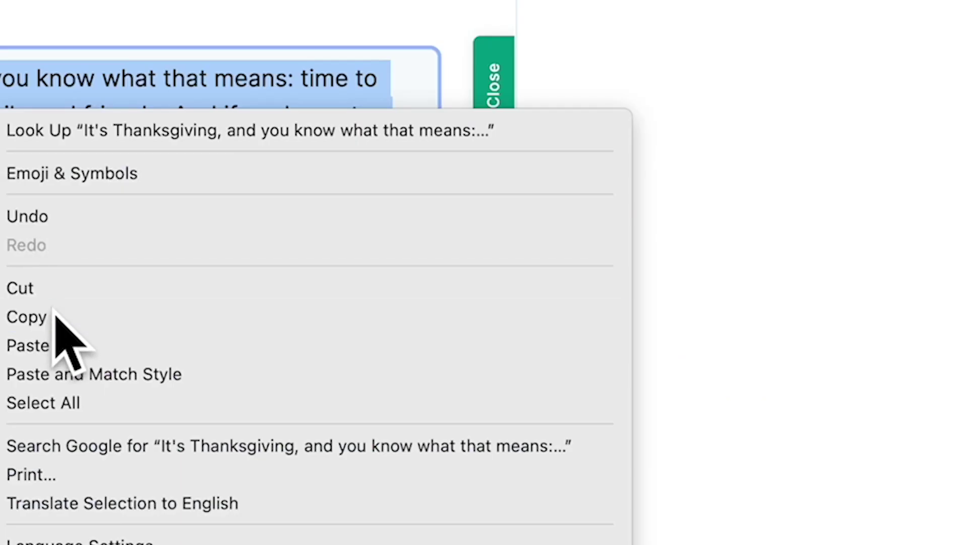
pyautogui.click(56, 317)
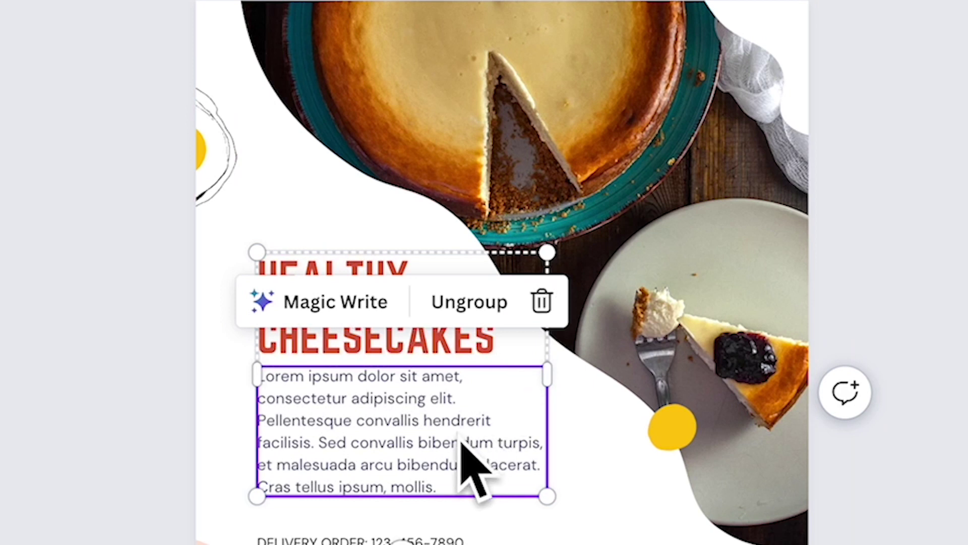
pyautogui.doubleClick(461, 439)
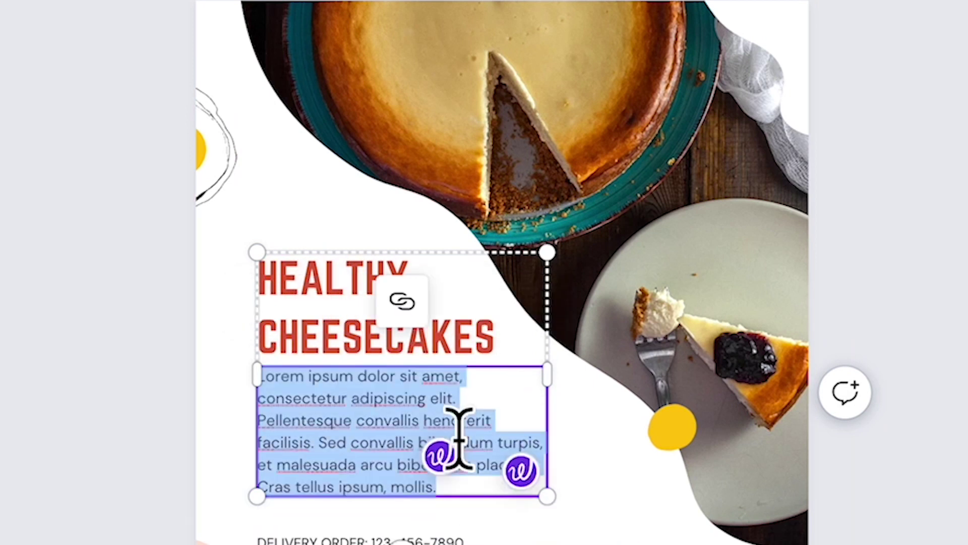
pyautogui.rightClick(359, 429)
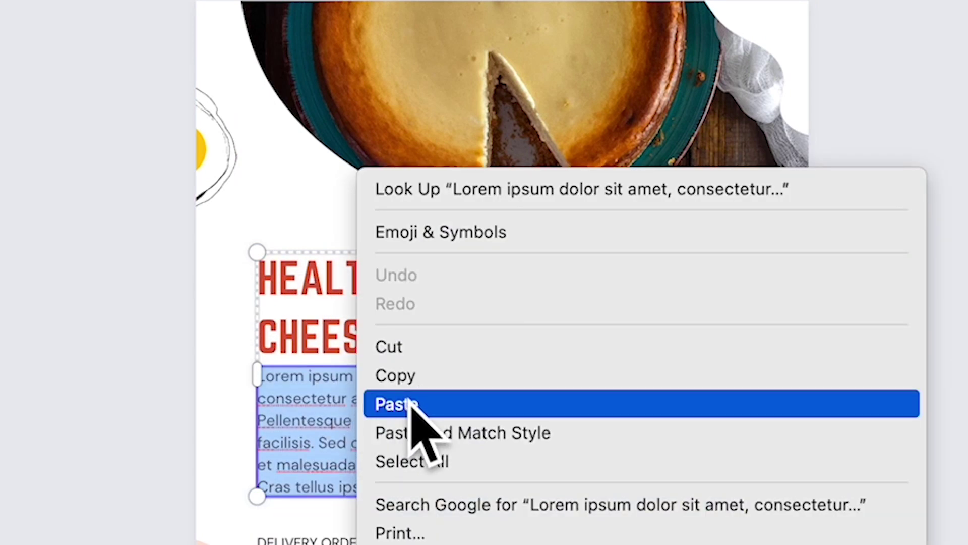
pyautogui.click(413, 406)
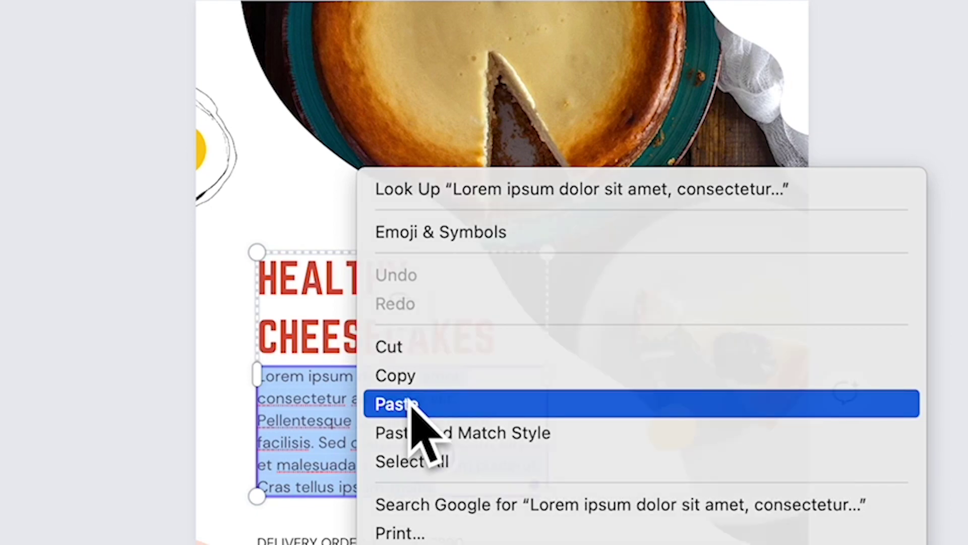